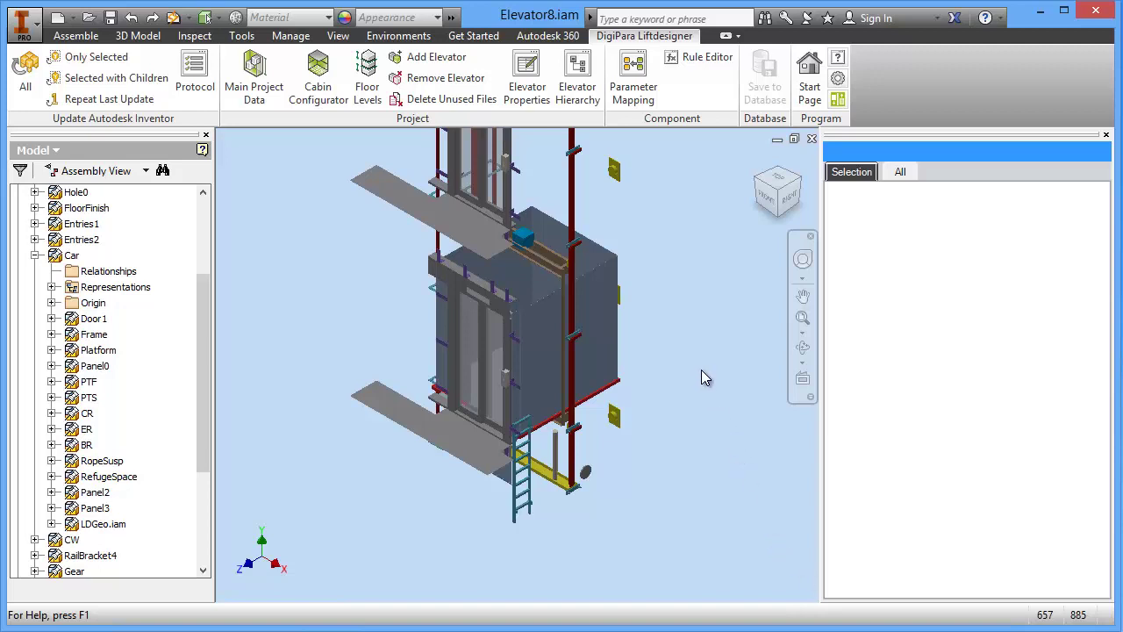
Step: Select the elevator car, find it in the model tree and select its LDGeo.iam subassembly
left_click(608, 289)
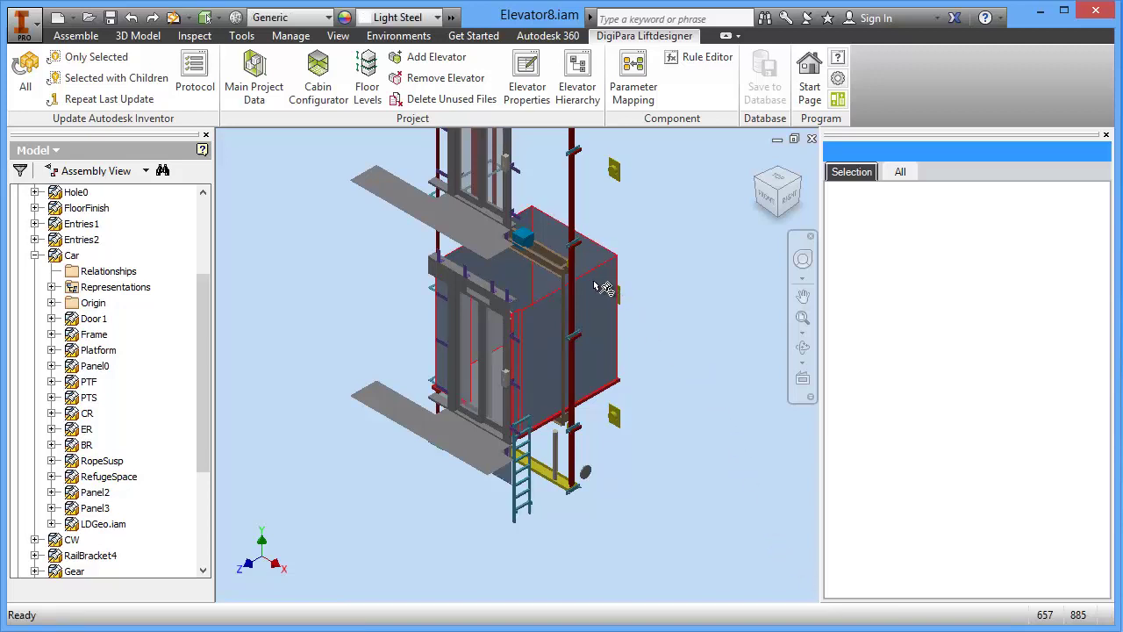
right_click(593, 263)
left_click(528, 265)
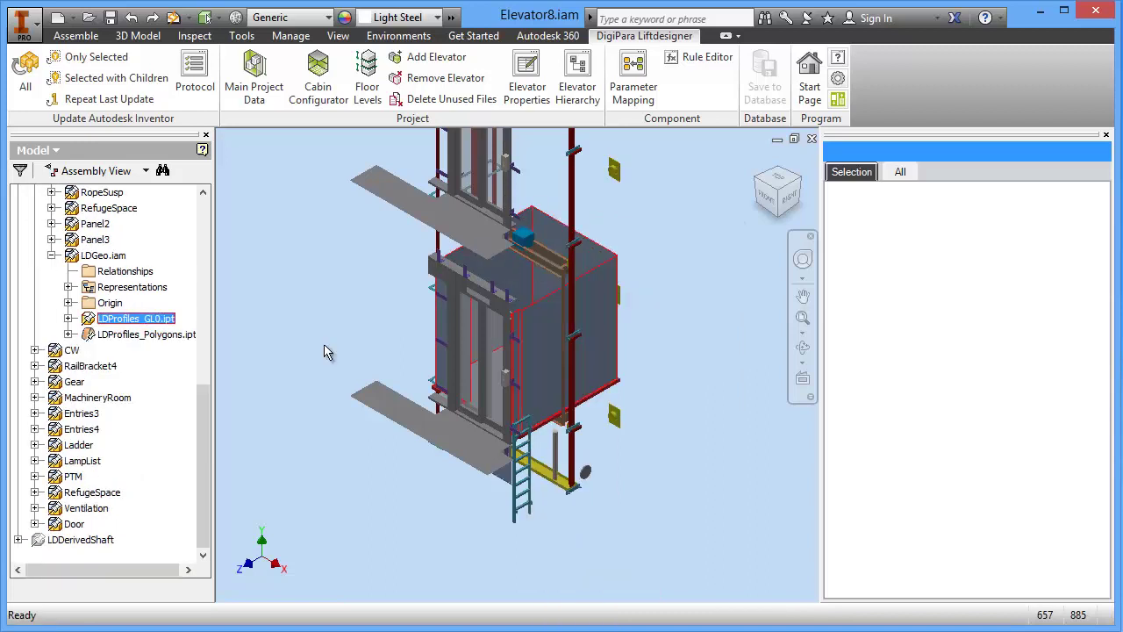
left_click_drag(205, 442, 211, 336)
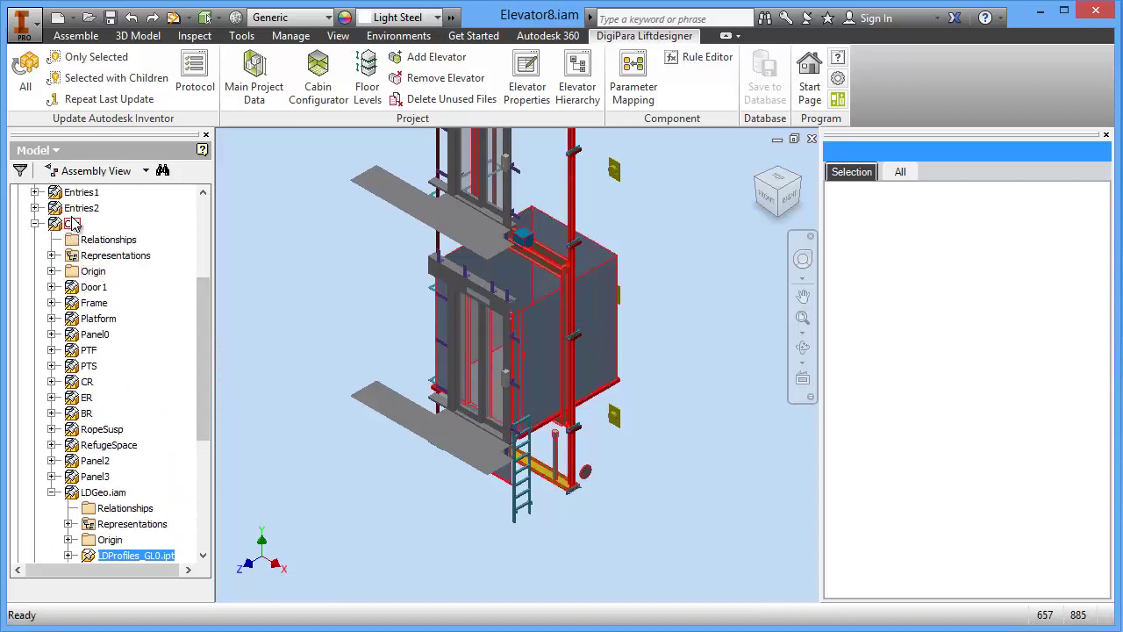
left_click(106, 496)
Step: Turn off visibility of LDGeo.iam so only the red car platform shows
right_click(107, 502)
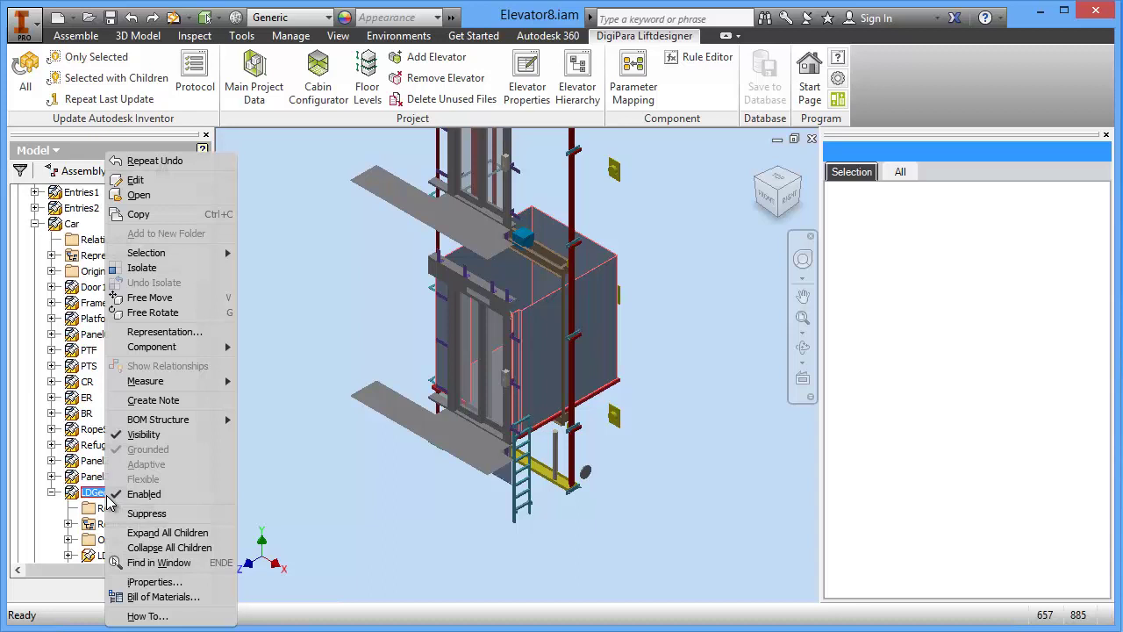
left_click(152, 435)
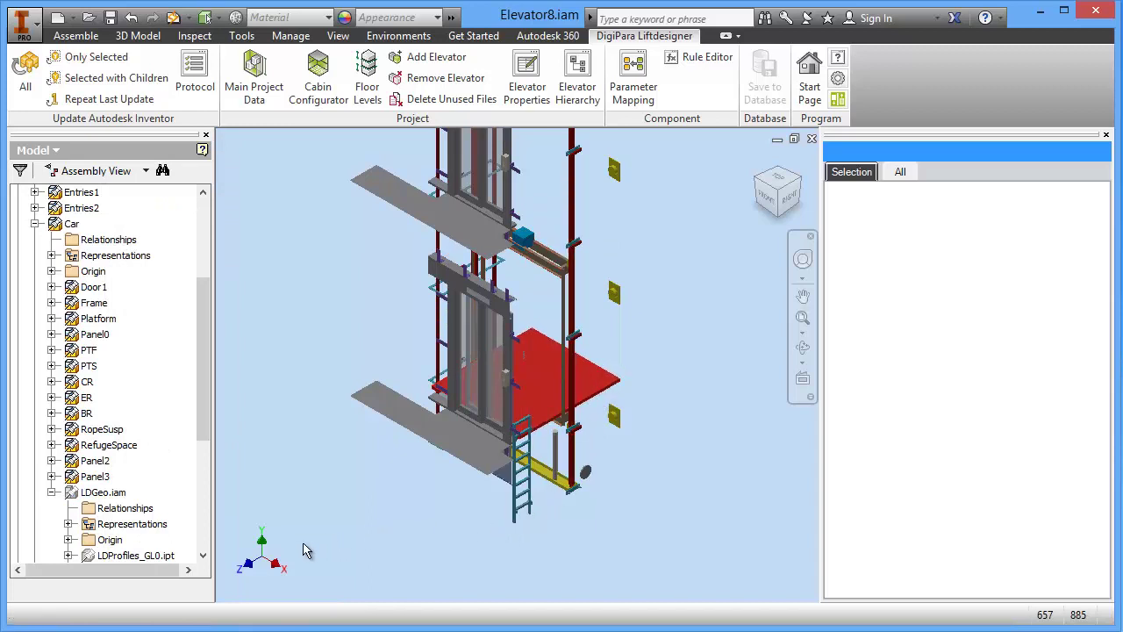
Step: In the Cabin Configurator, pick Panorama Cabin Design 'With U-shaped panels' (111400002) from the catalogue
left_click(322, 89)
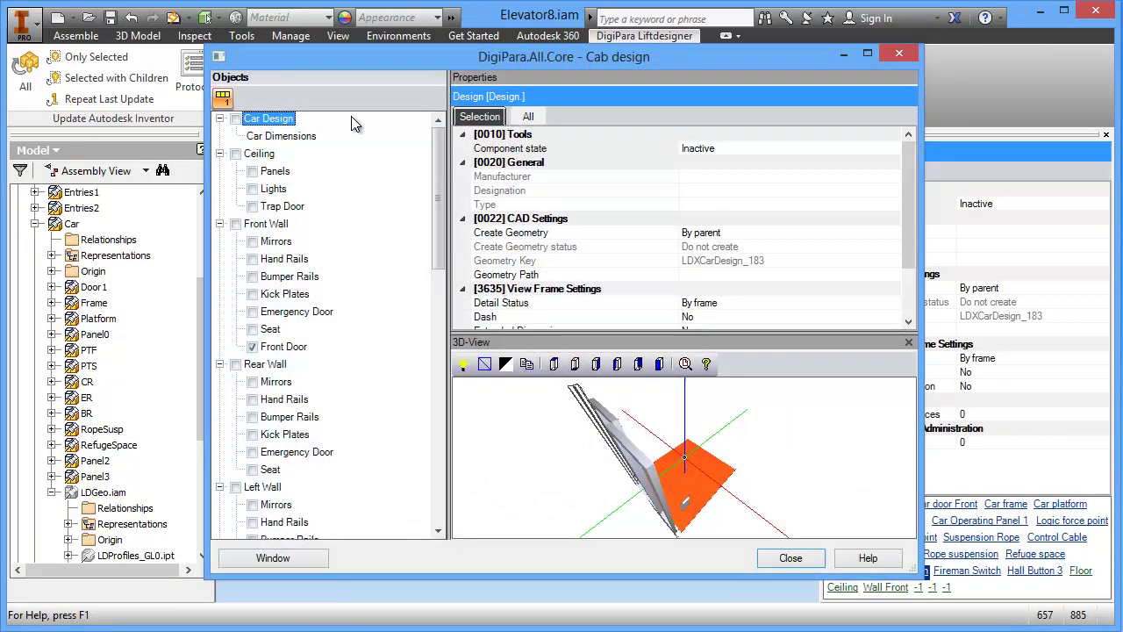
left_click(235, 120)
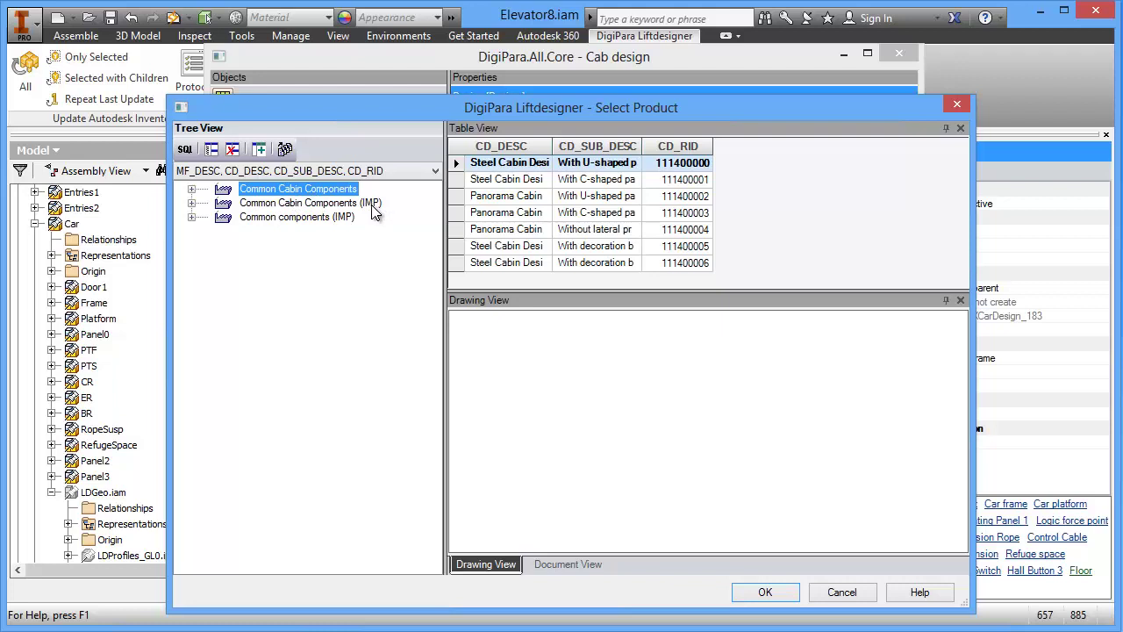
left_click(192, 190)
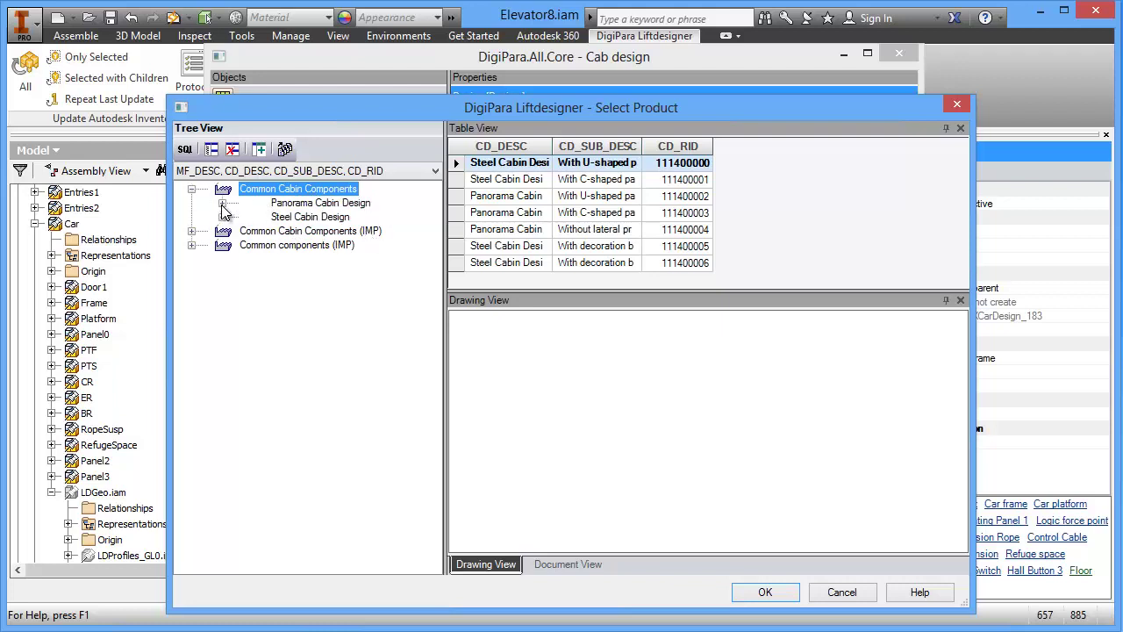
left_click(223, 203)
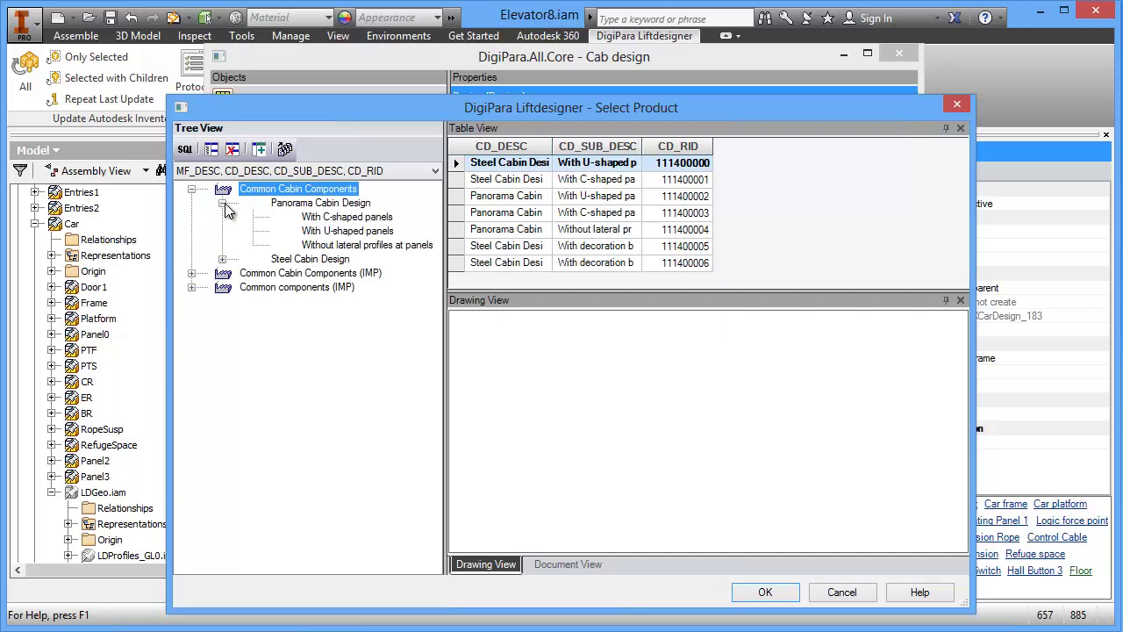
left_click(347, 232)
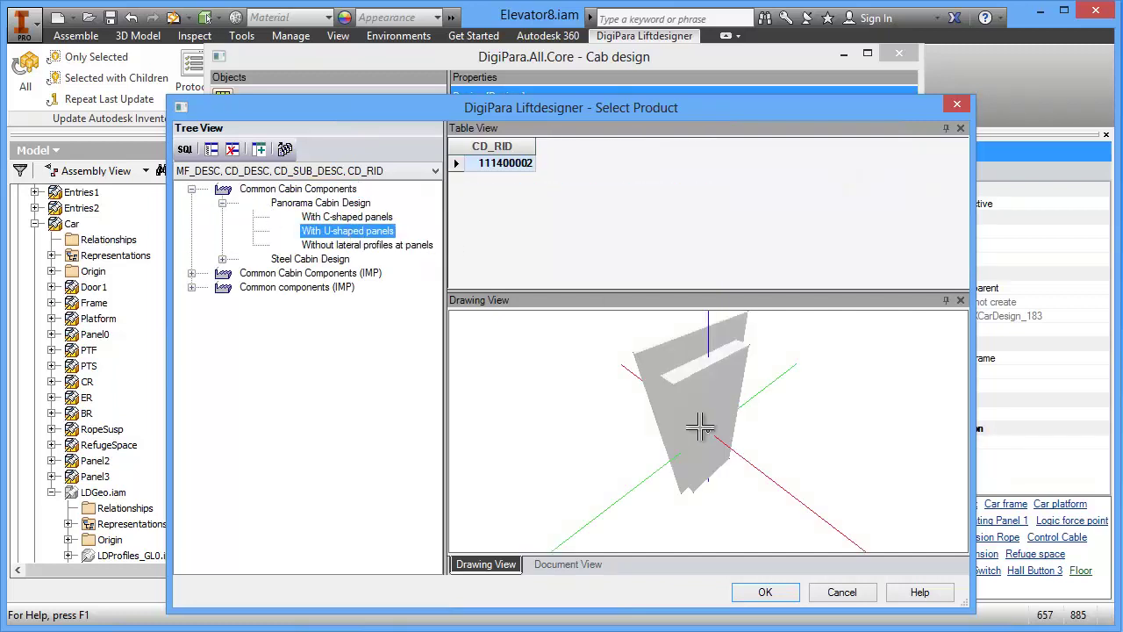
mouse_move(701, 419)
left_mouse_down()
mouse_move(725, 323)
mouse_move(720, 421)
mouse_move(784, 413)
left_mouse_up()
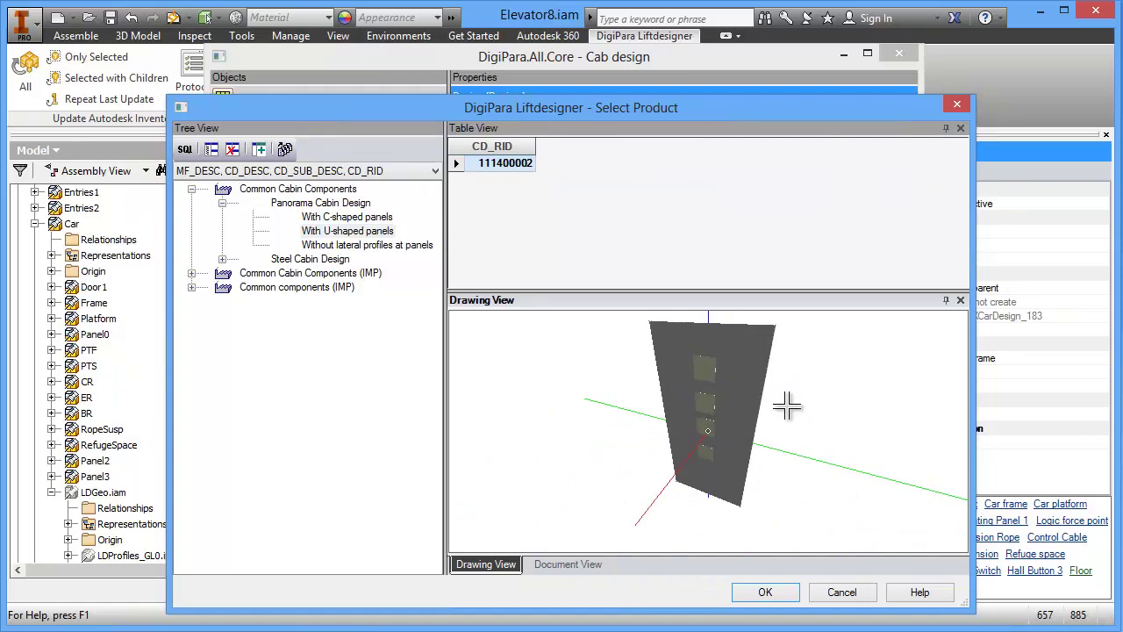
Step: Confirm the Panorama product and orbit the glass cabin preview to a front-on view
left_click(775, 594)
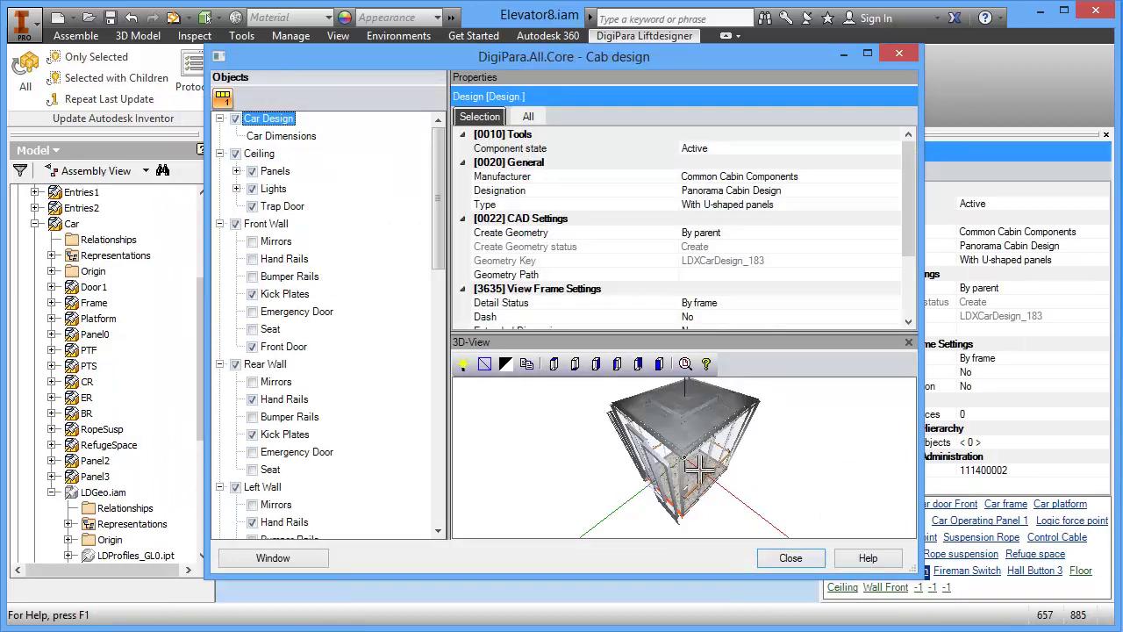
mouse_move(698, 471)
left_mouse_down()
mouse_move(759, 434)
mouse_move(733, 474)
mouse_move(715, 479)
left_mouse_up()
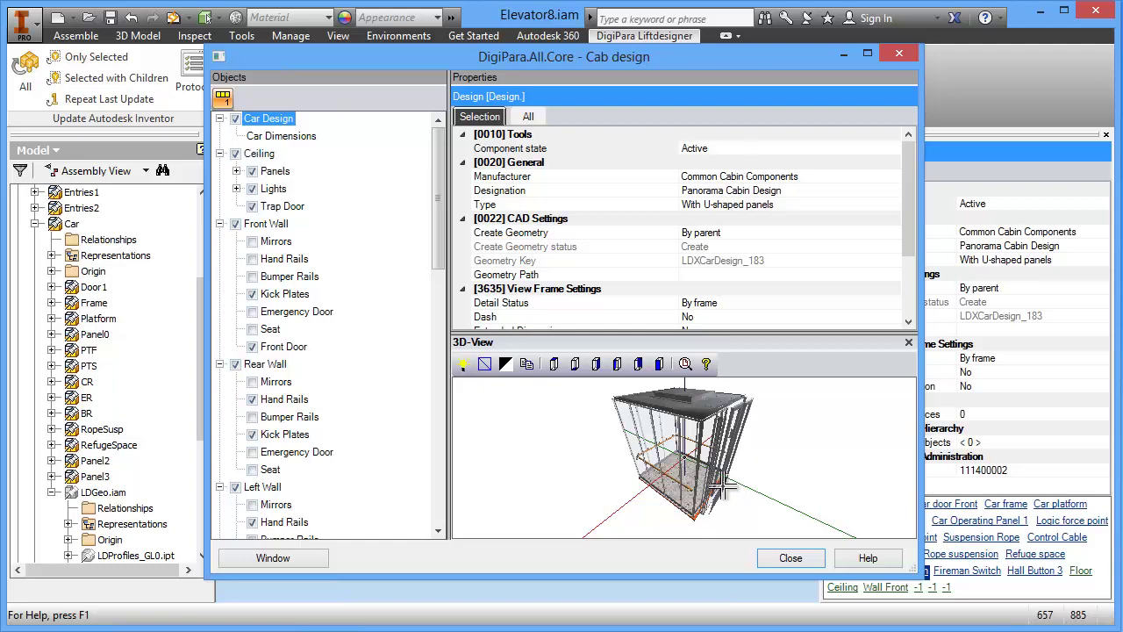
mouse_move(707, 495)
left_mouse_down()
mouse_move(633, 463)
mouse_move(720, 465)
left_mouse_up()
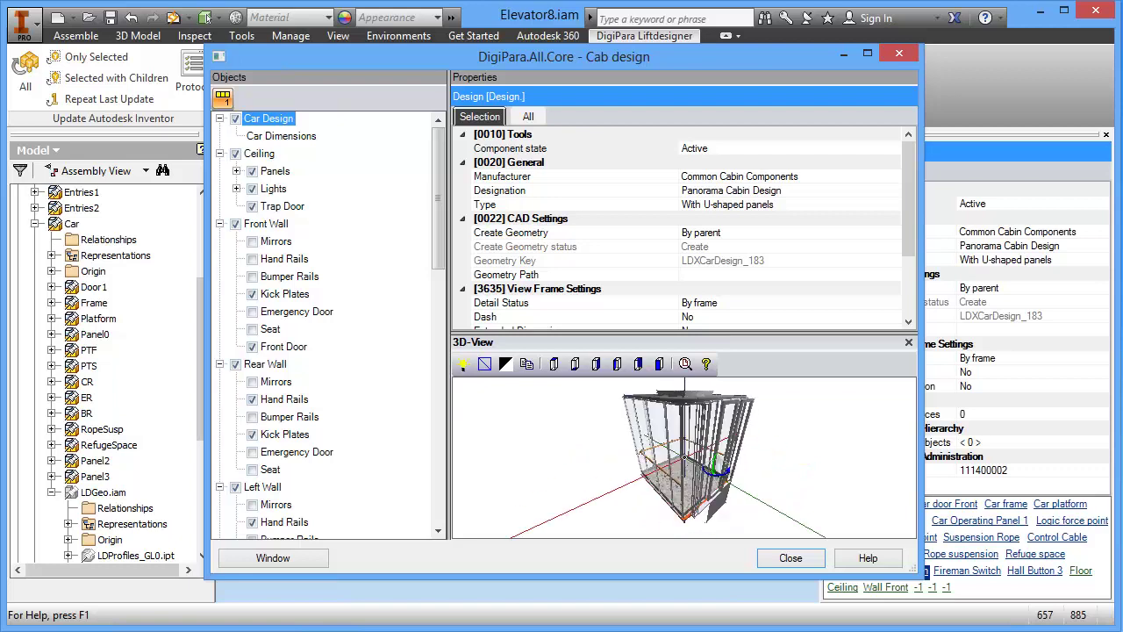
left_click_drag(442, 265, 441, 373)
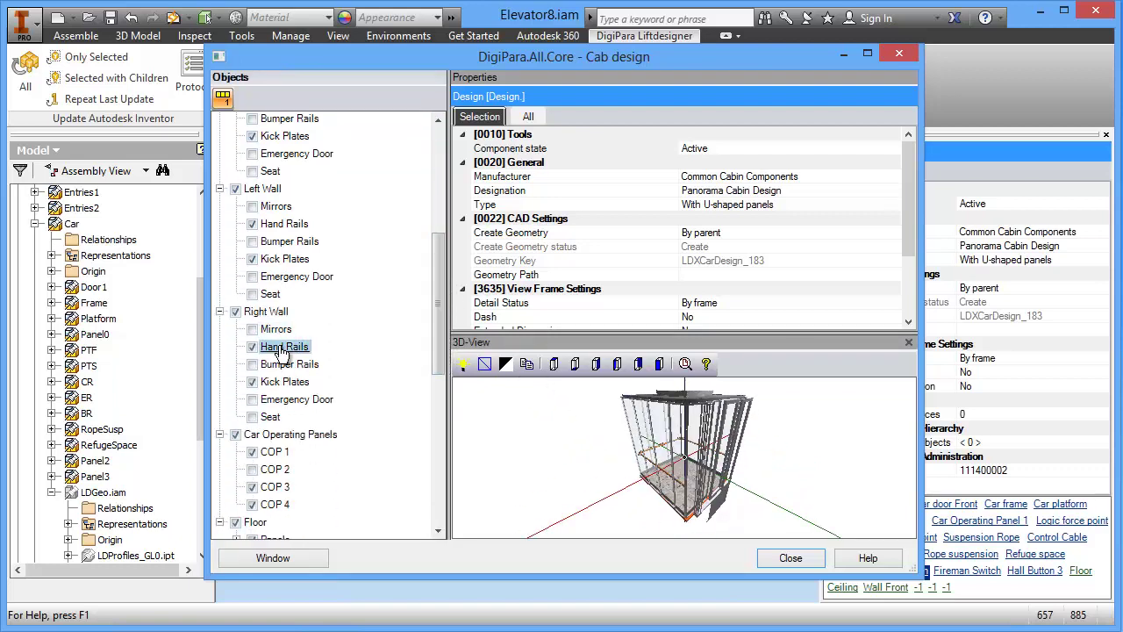
scroll(728, 482, "up", 2)
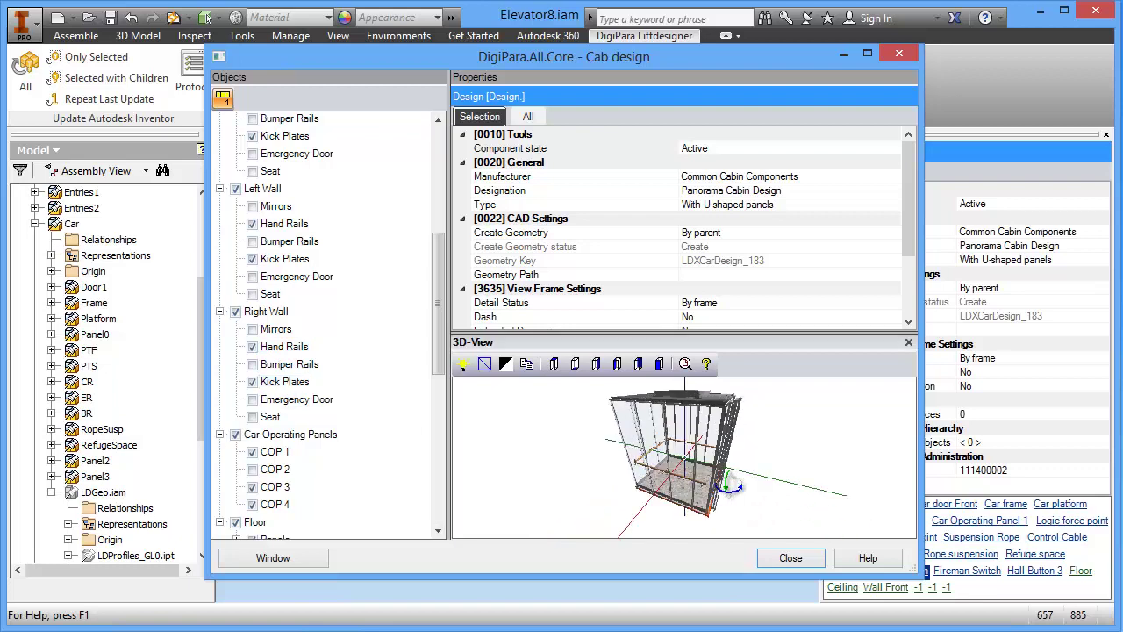
scroll(698, 465, "up", 5)
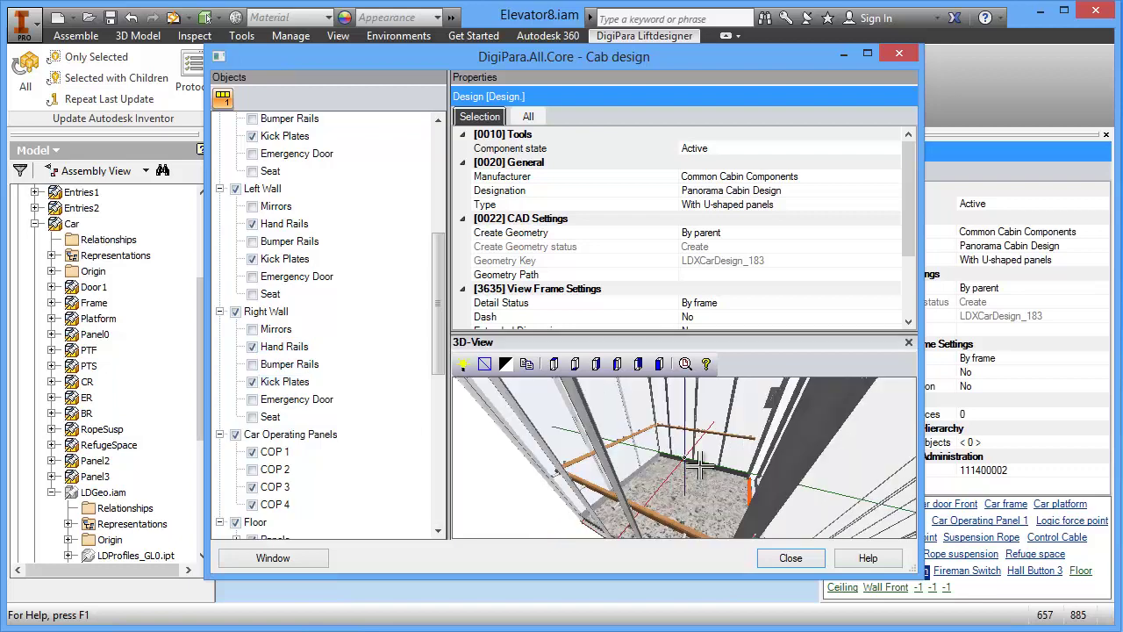
Step: Turn off the right wall's Hand Rails and preview the whole Car Design
left_click(252, 348)
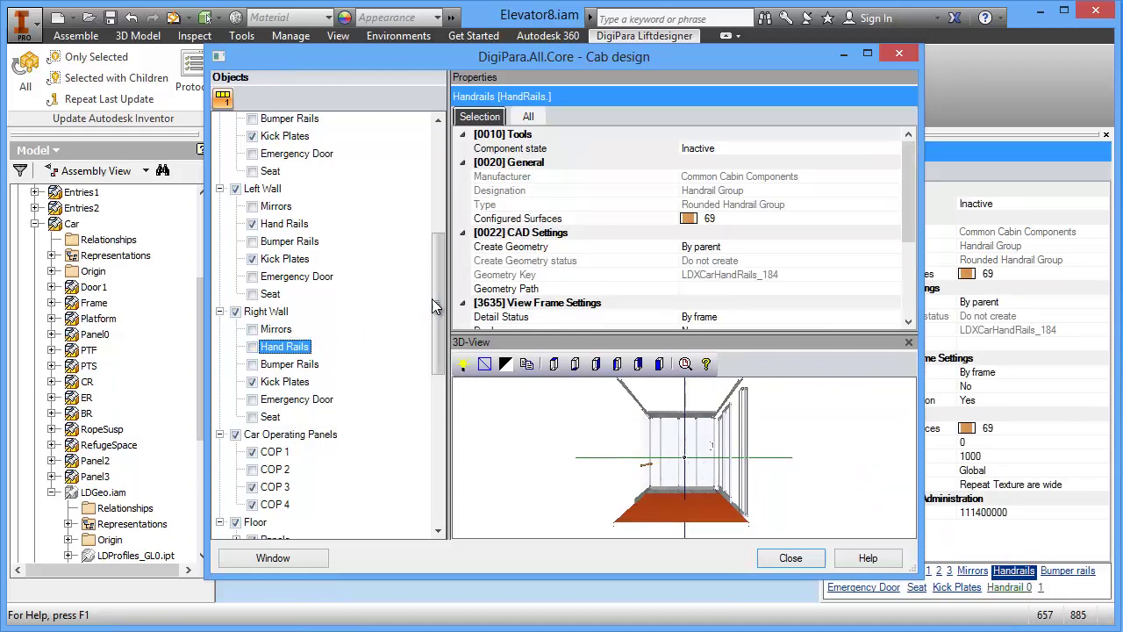
left_click_drag(432, 299, 442, 190)
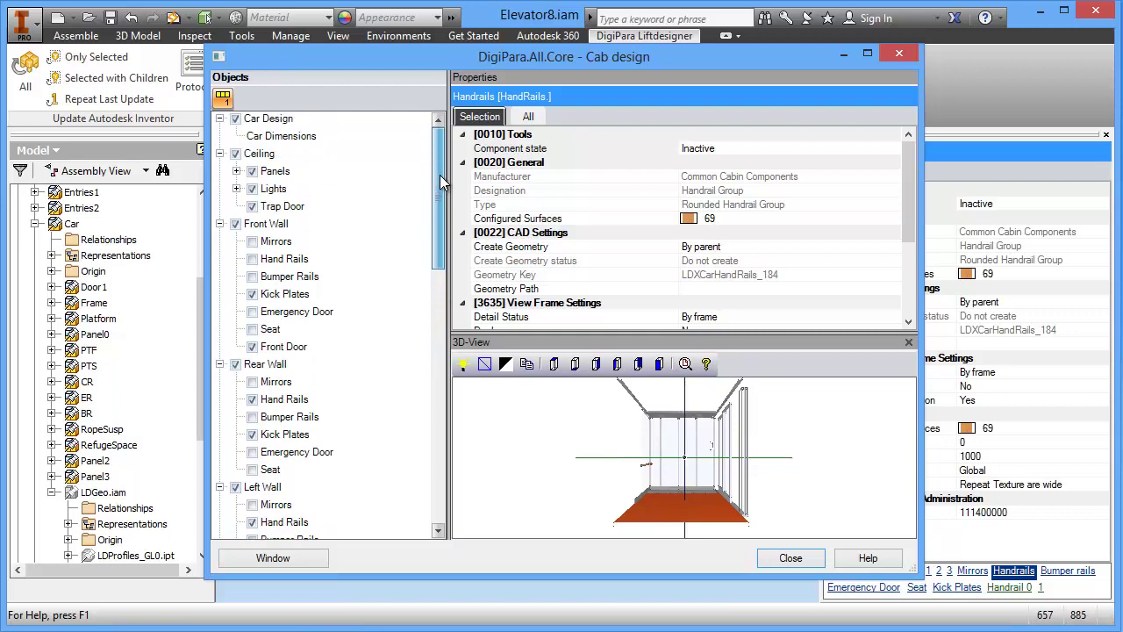
left_click(268, 119)
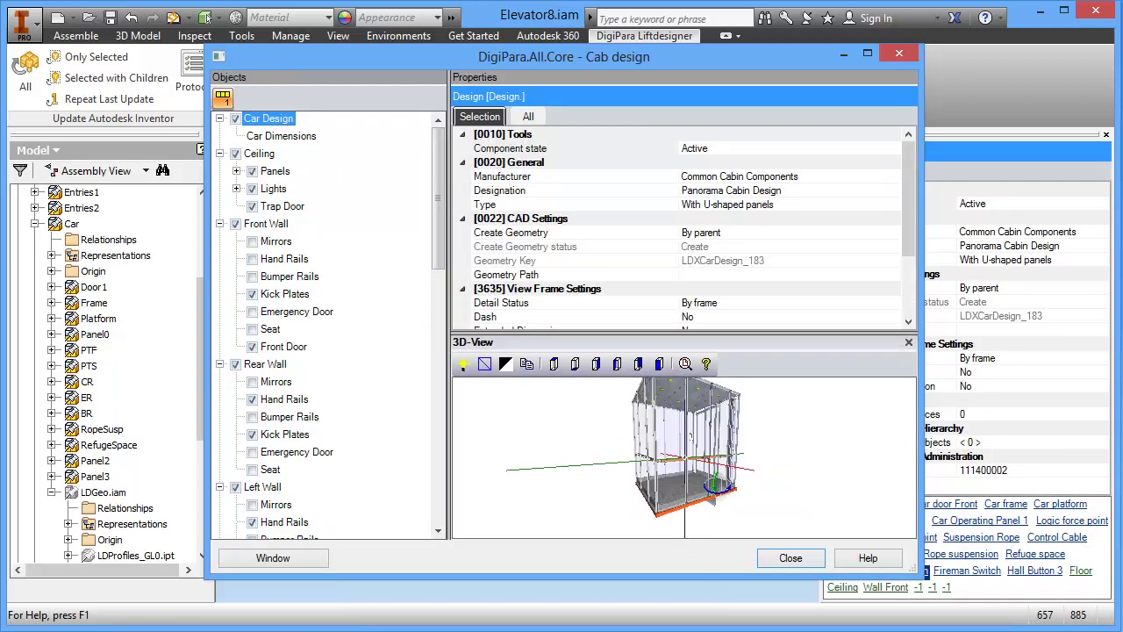
mouse_move(715, 481)
left_mouse_down()
mouse_move(660, 478)
mouse_move(727, 457)
left_mouse_up()
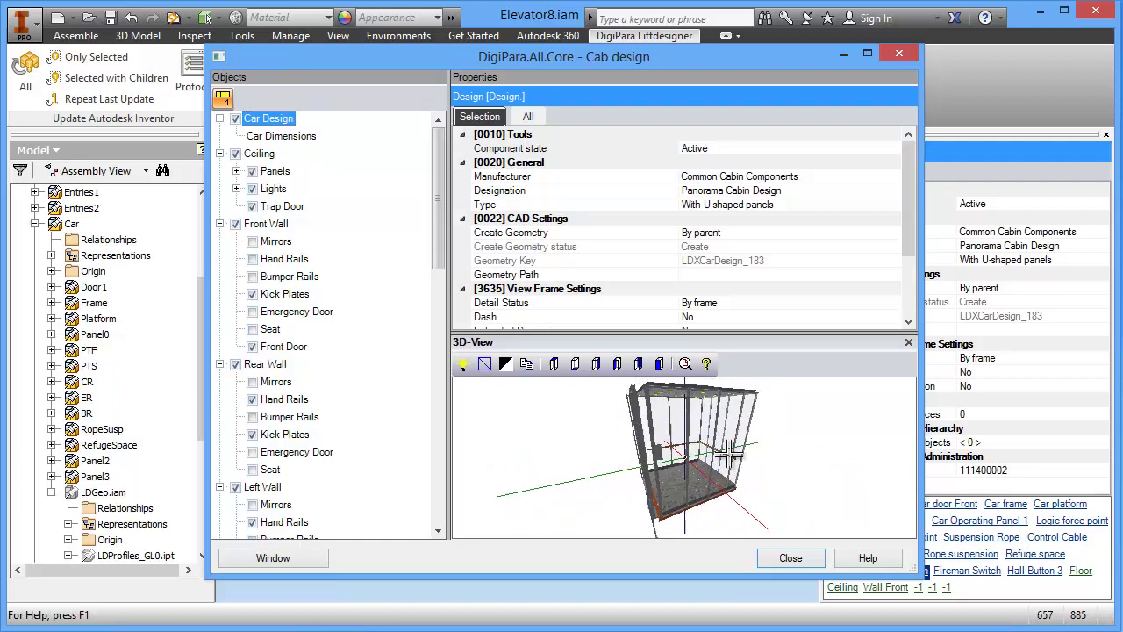
Step: Collapse the Front, Rear and Left Wall groups and select COP 2
left_click(220, 225)
left_click(220, 242)
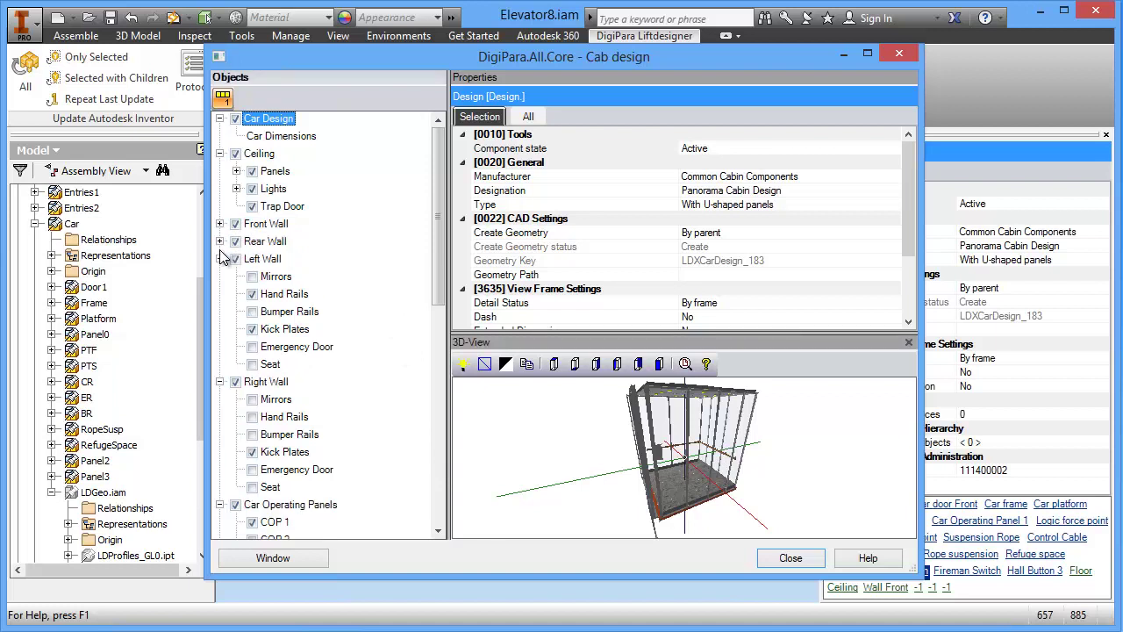
left_click(220, 259)
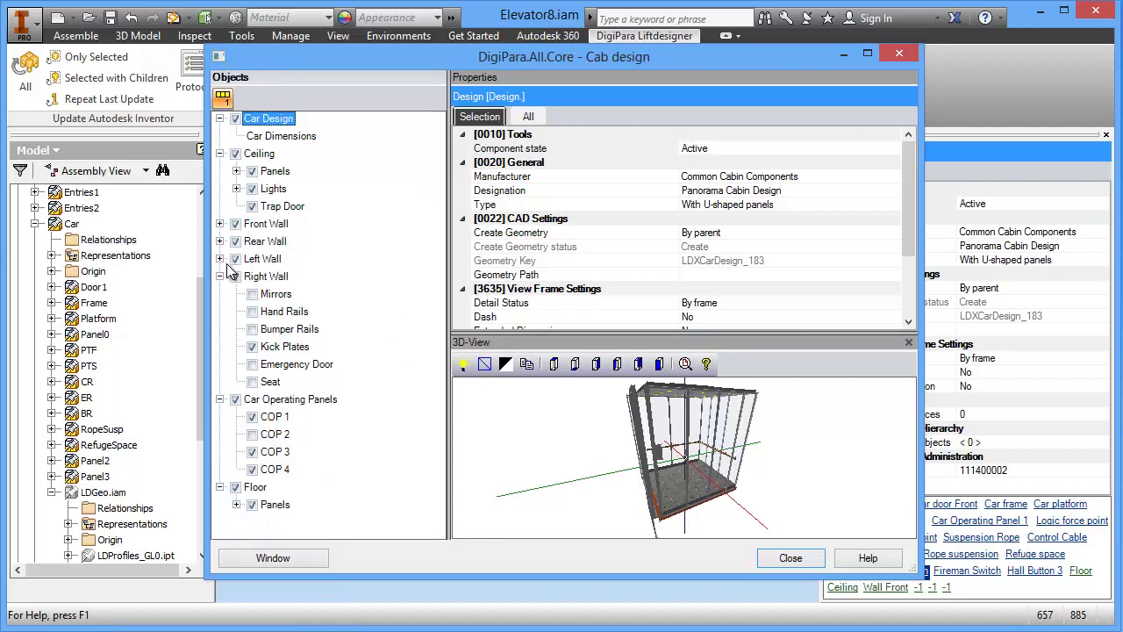
left_click(277, 435)
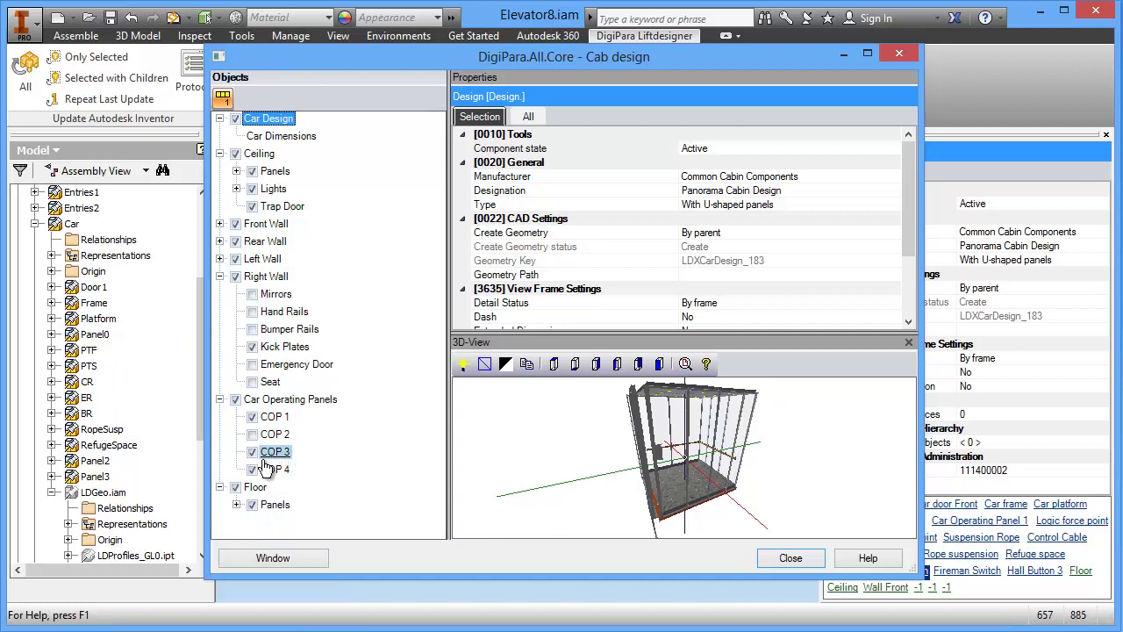
Step: Switch off COP 3 and COP 4 and select COP 1
left_click(253, 469)
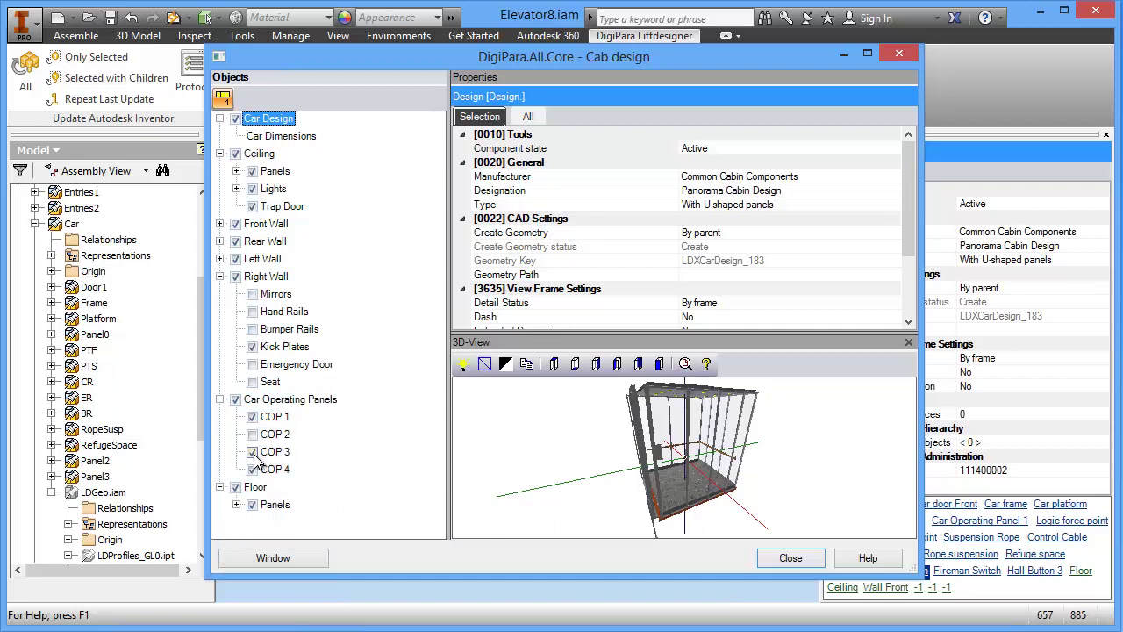
left_click(253, 456)
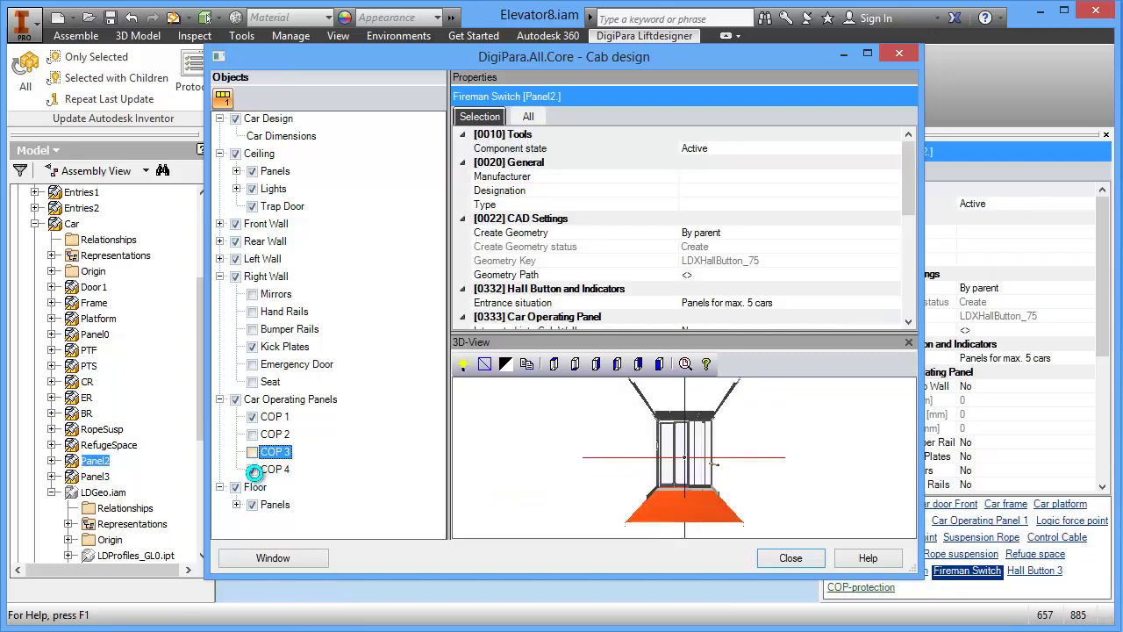
left_click(253, 471)
left_click(253, 470)
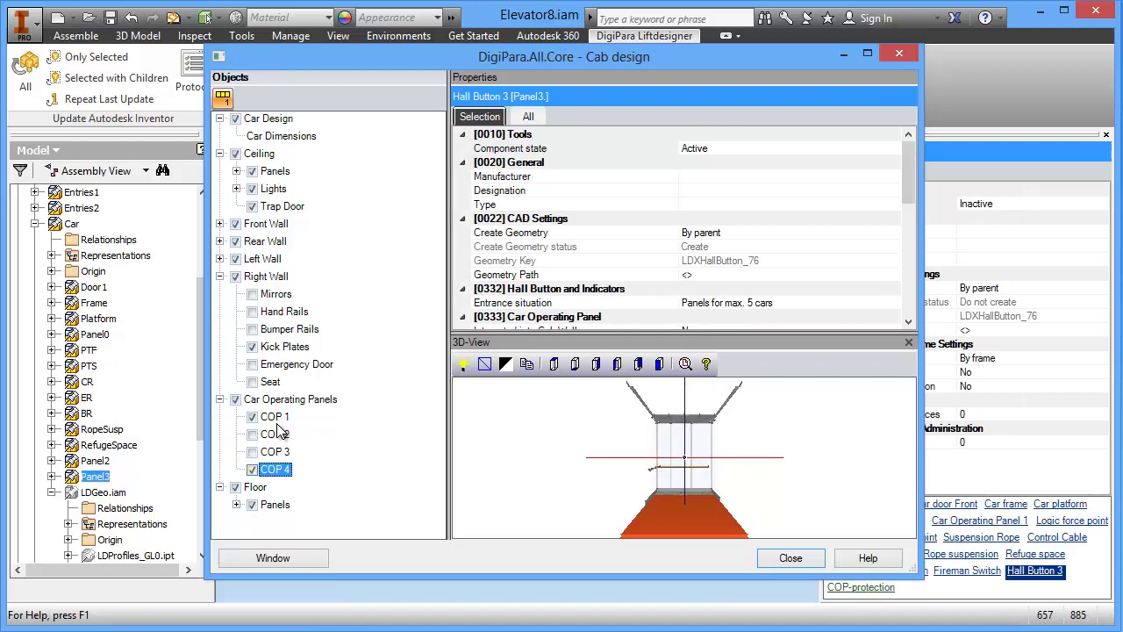
left_click(275, 418)
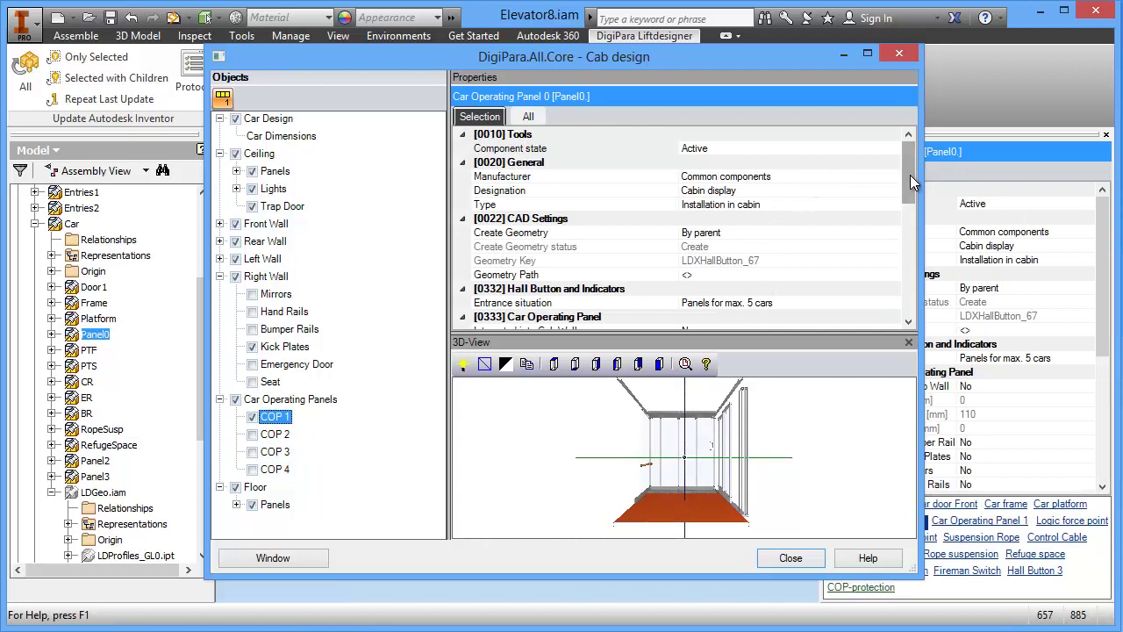
left_click_drag(908, 176, 912, 259)
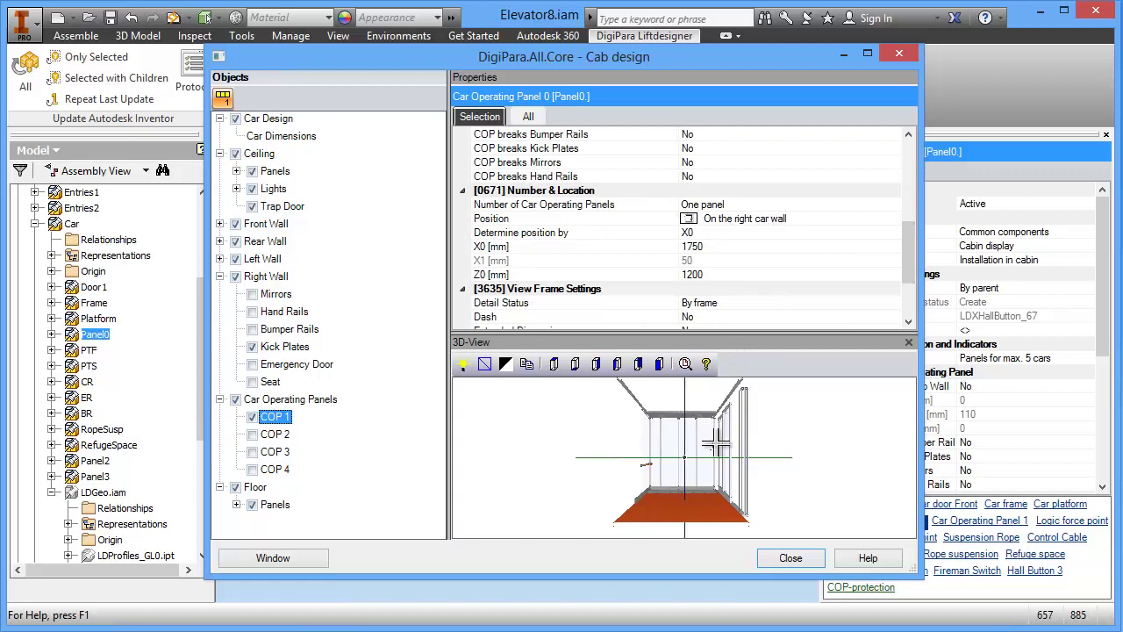
scroll(711, 444, "up", 5)
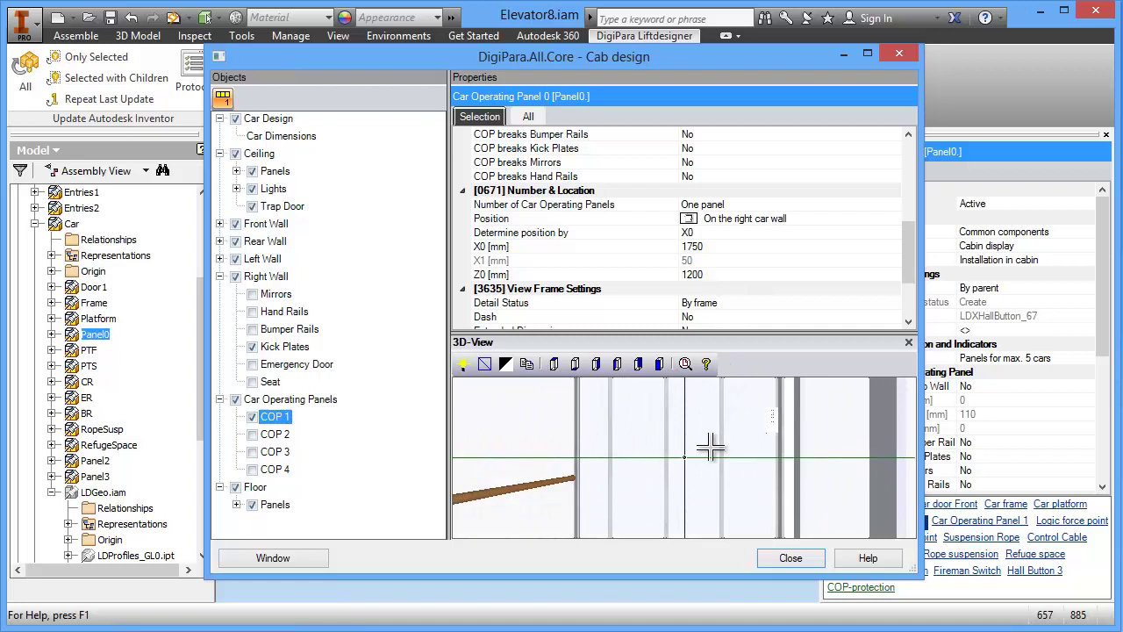
mouse_move(791, 430)
middle_mouse_down()
mouse_move(727, 464)
mouse_move(754, 438)
mouse_move(794, 446)
middle_mouse_up()
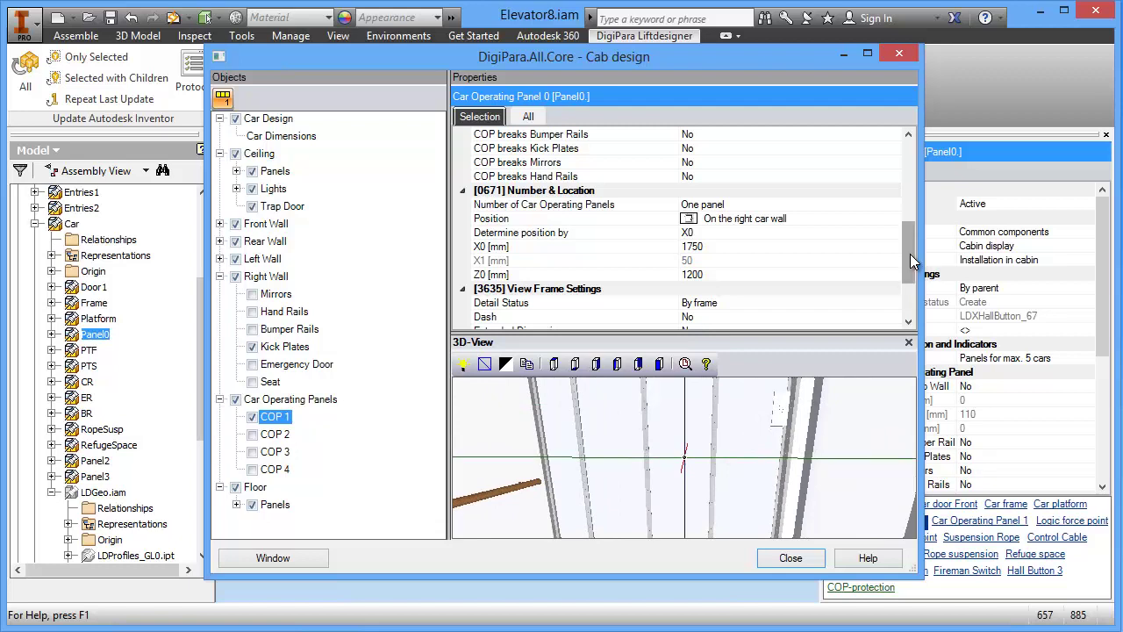
left_click_drag(910, 254, 910, 150)
left_click(890, 194)
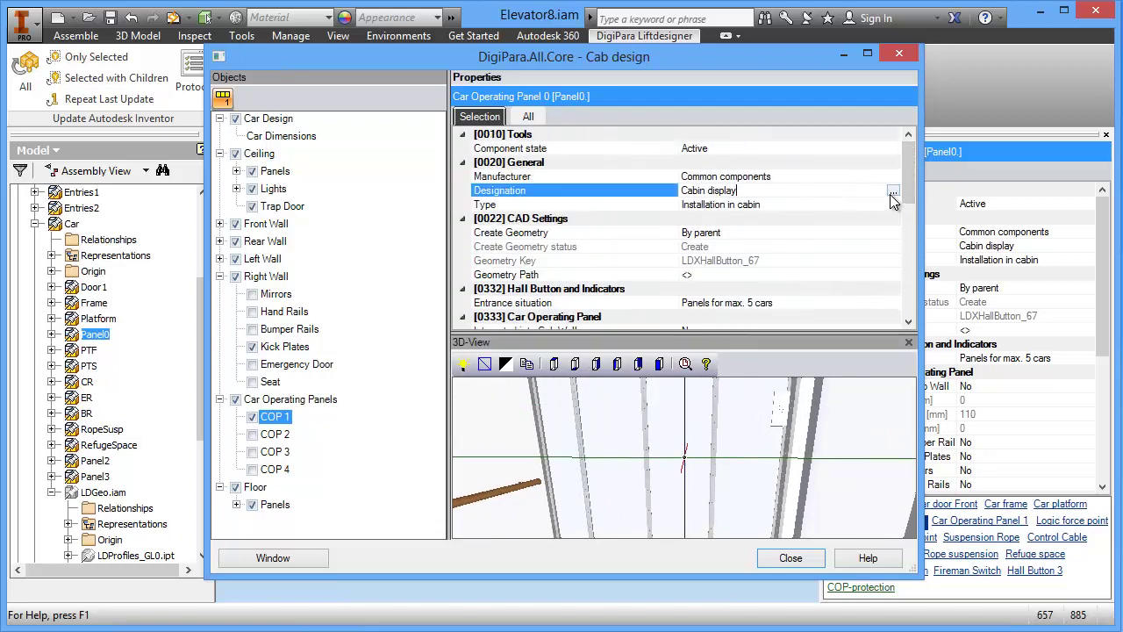
Step: Set COP 1's designation to Cabin Display 'With full cabin height panel' (111400000)
left_click(892, 194)
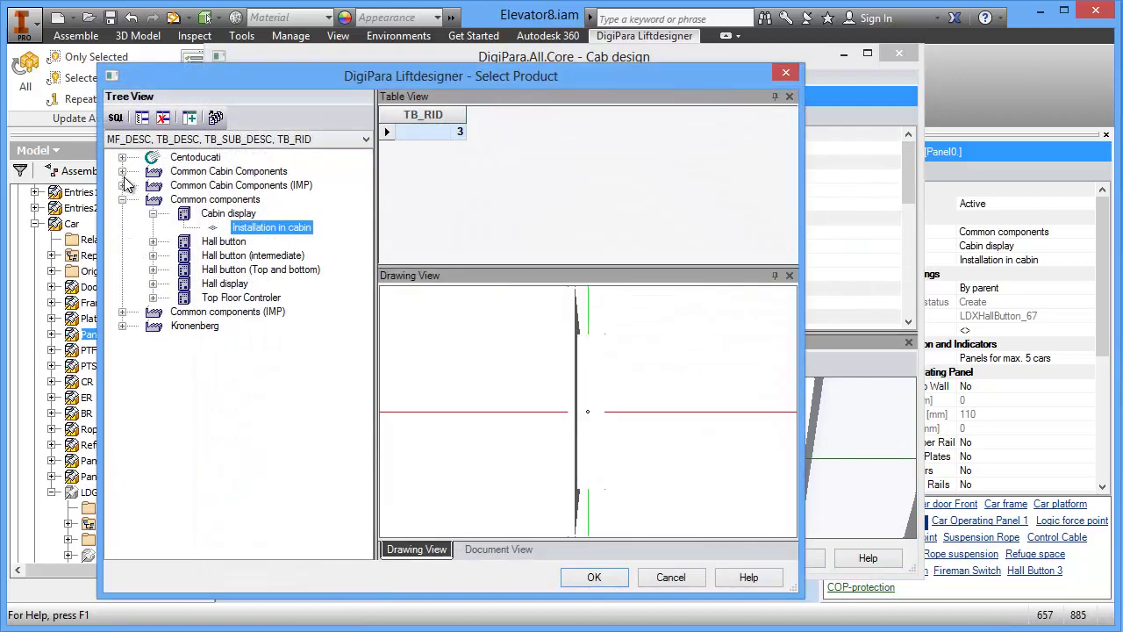
left_click(123, 172)
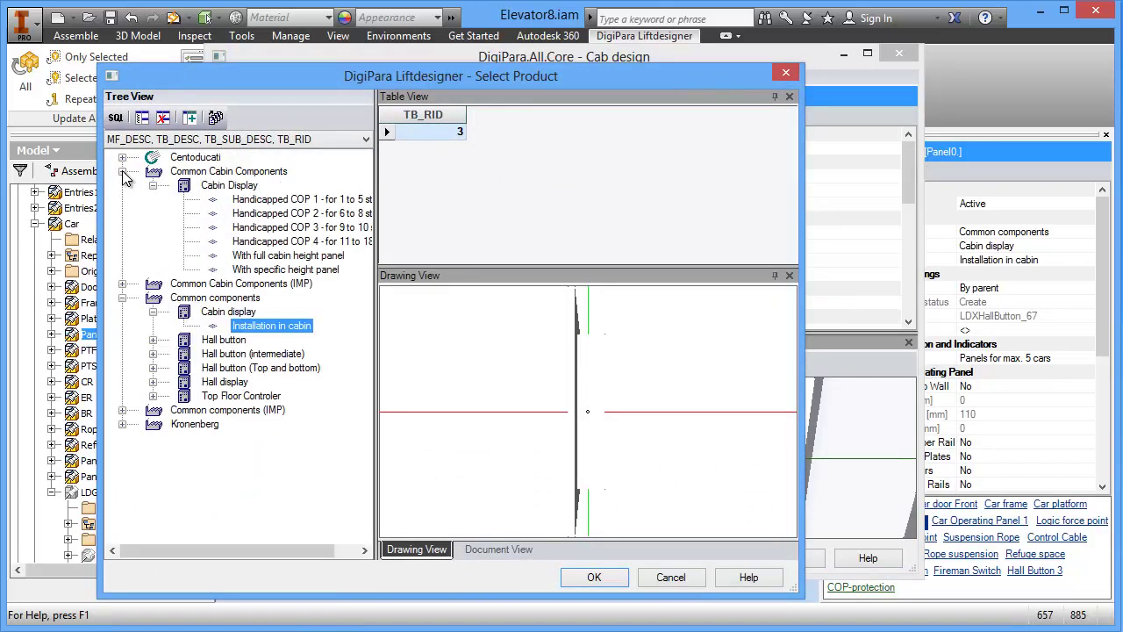
left_click(285, 256)
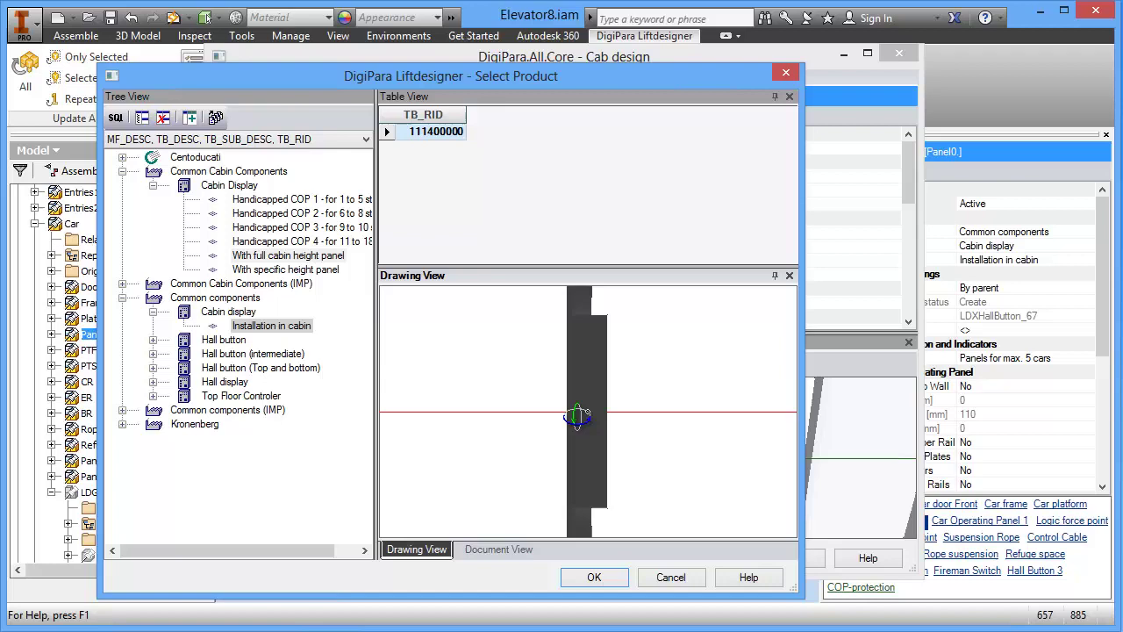
mouse_move(582, 413)
left_mouse_down()
mouse_move(612, 415)
mouse_move(655, 306)
left_mouse_up()
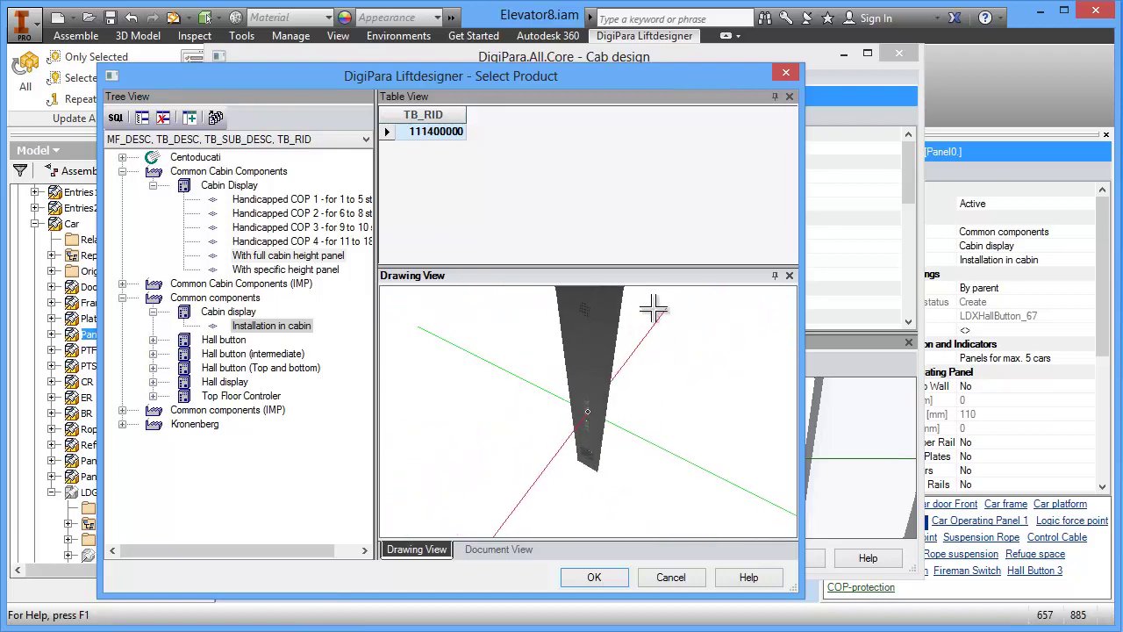
left_click(596, 577)
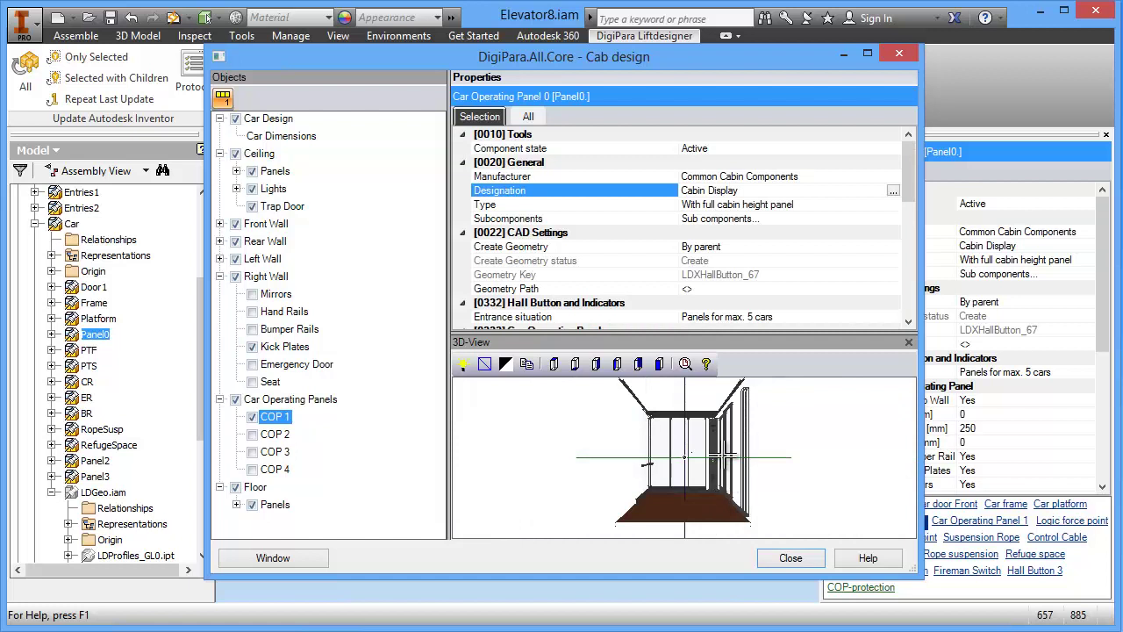
Step: Position COP 1 at X0 900 mm on the right wall and close the Cab design window
scroll(702, 465, "up", 2)
scroll(728, 451, "up", 2)
scroll(710, 465, "down", 4)
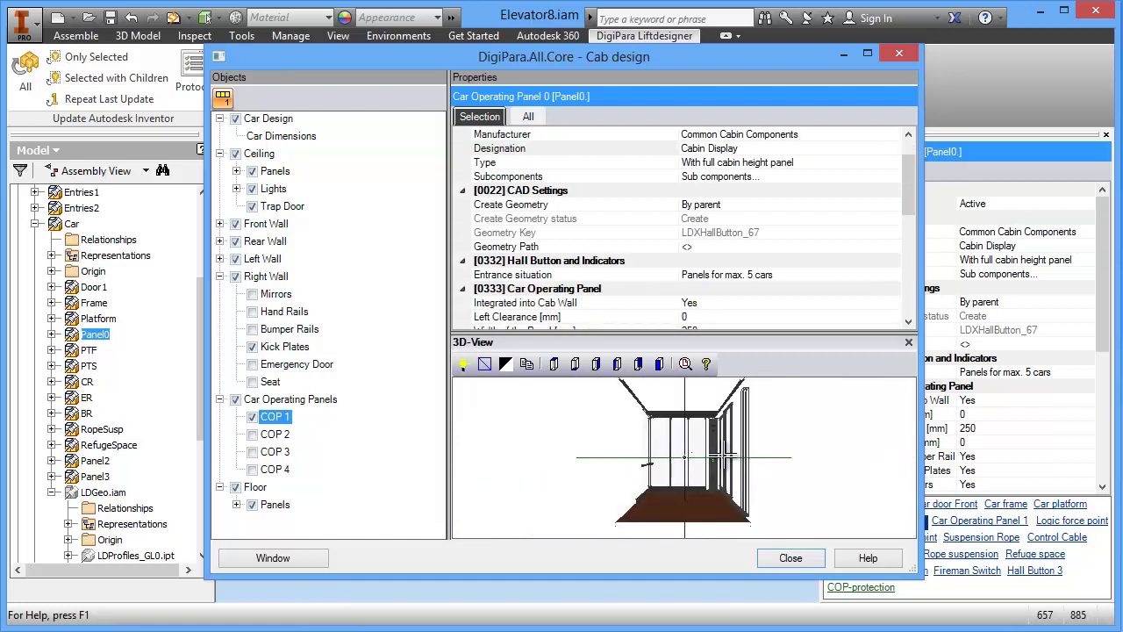
mouse_move(711, 465)
left_mouse_down()
mouse_move(687, 481)
mouse_move(692, 493)
mouse_move(675, 488)
left_mouse_up()
scroll(687, 481, "up", 3)
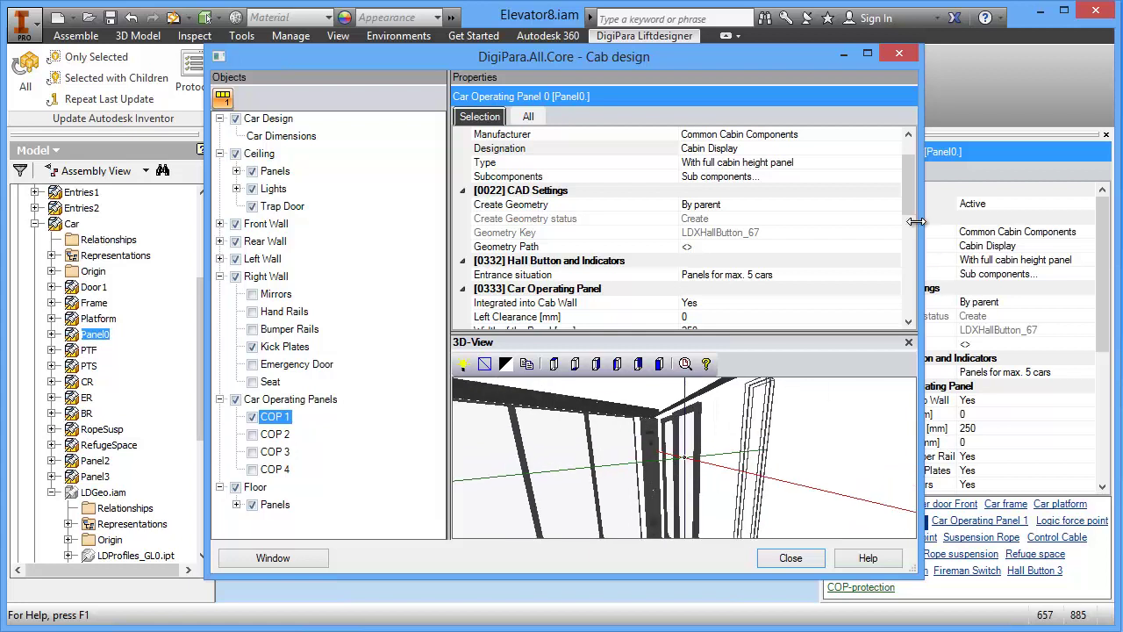
left_click_drag(908, 209, 906, 272)
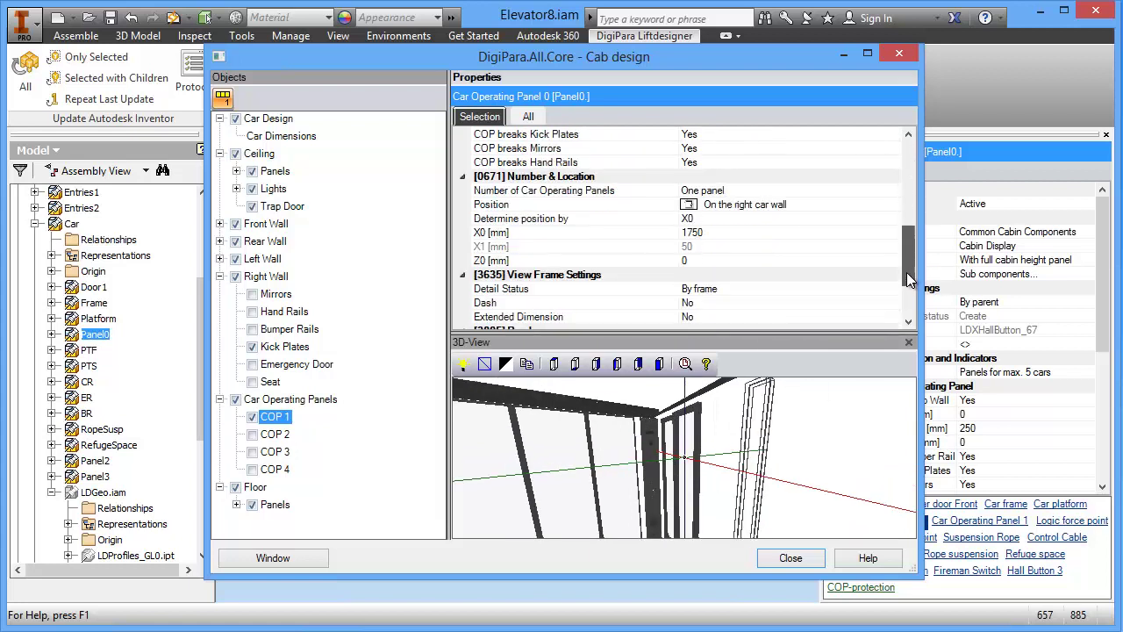
left_click(715, 231)
type("900")
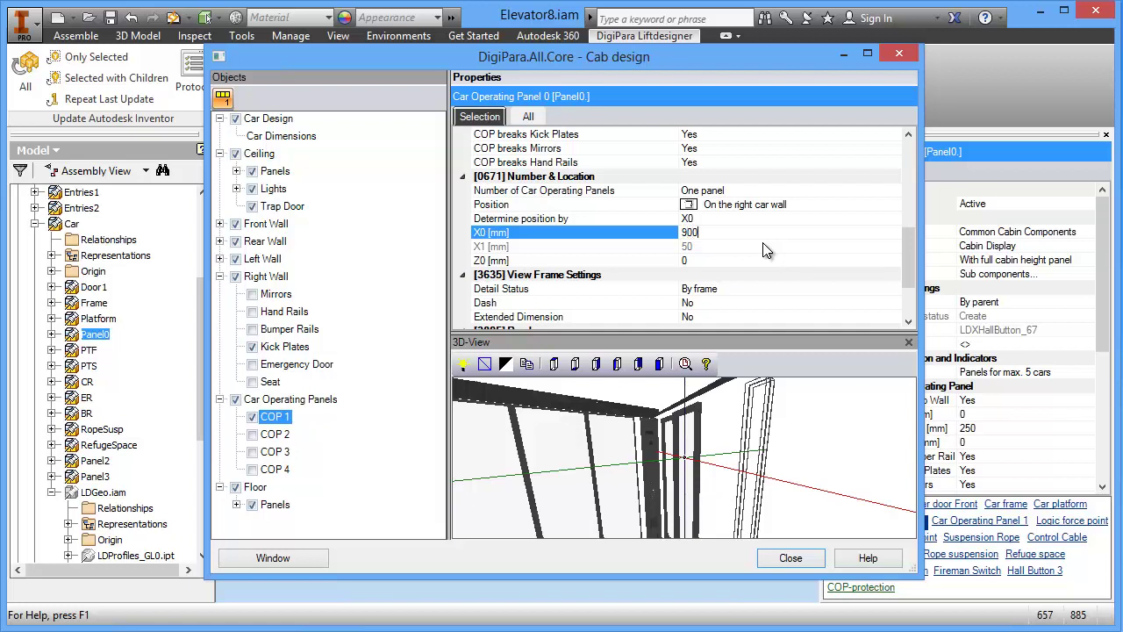
left_click(763, 250)
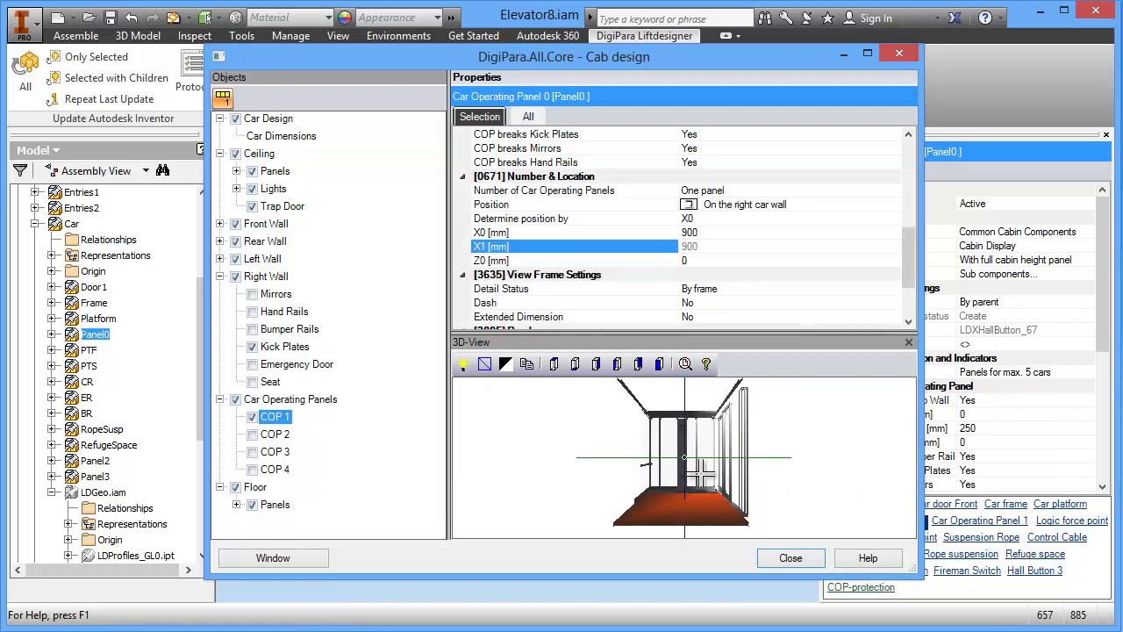
left_click(792, 561)
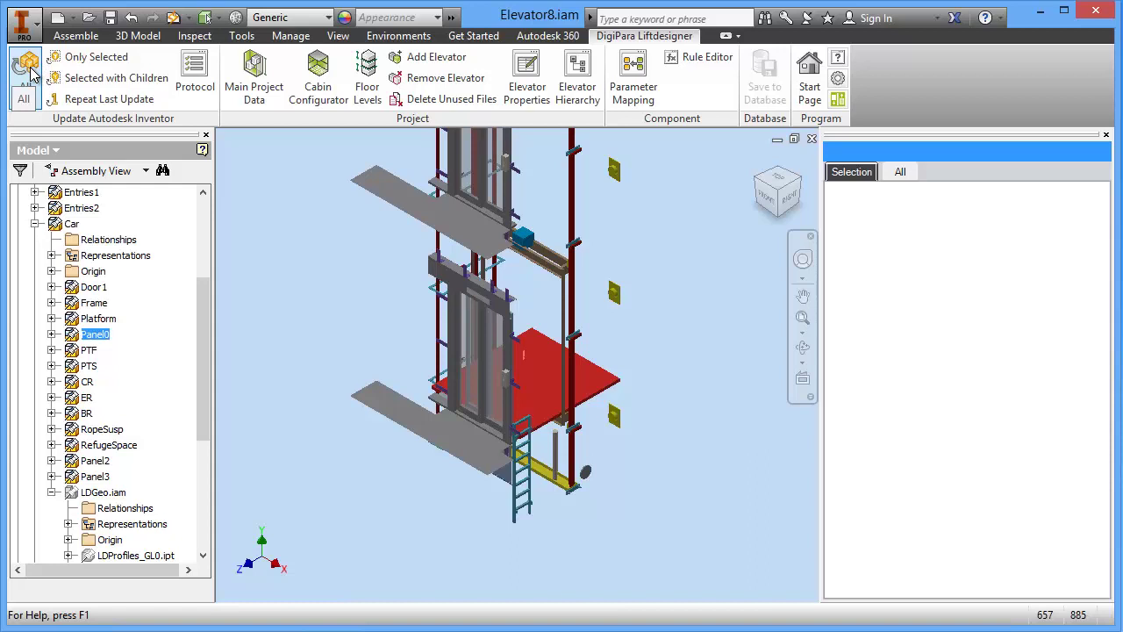
Step: Update the Inventor model and turn it to an isometric view centred on the cabin
left_click(32, 73)
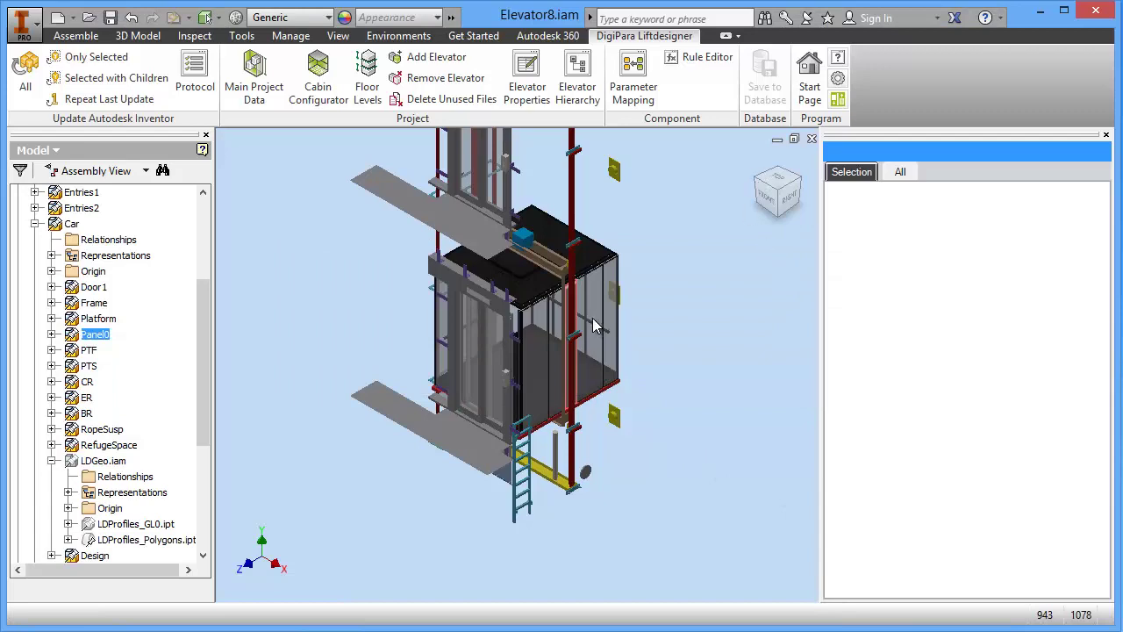
scroll(579, 349, "down", 3)
scroll(704, 239, "up", 1)
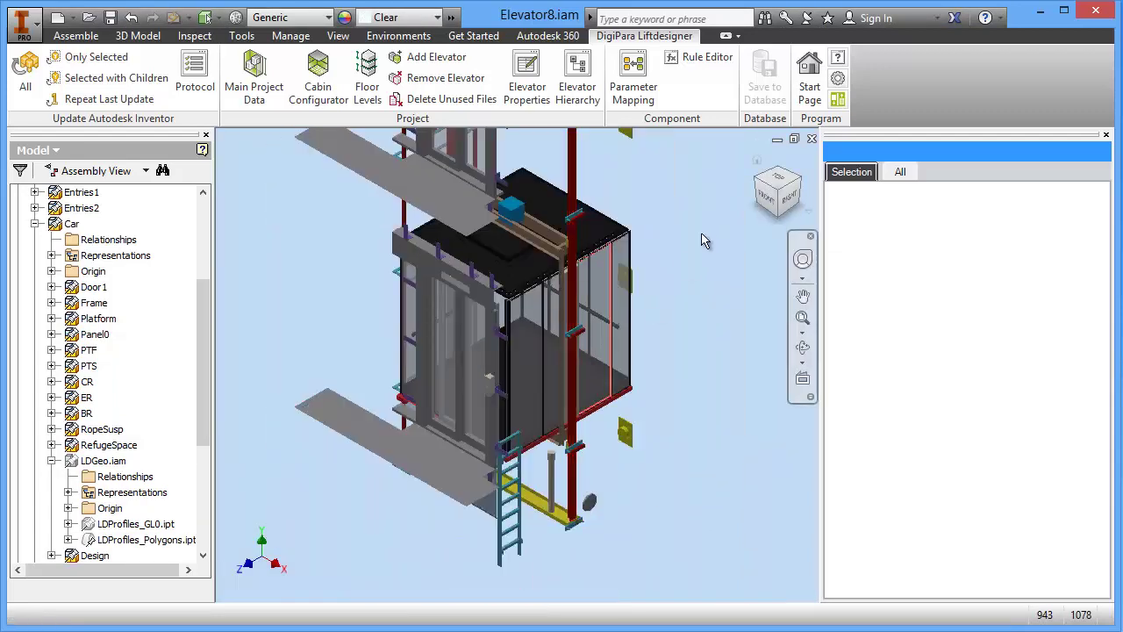
left_click(760, 188)
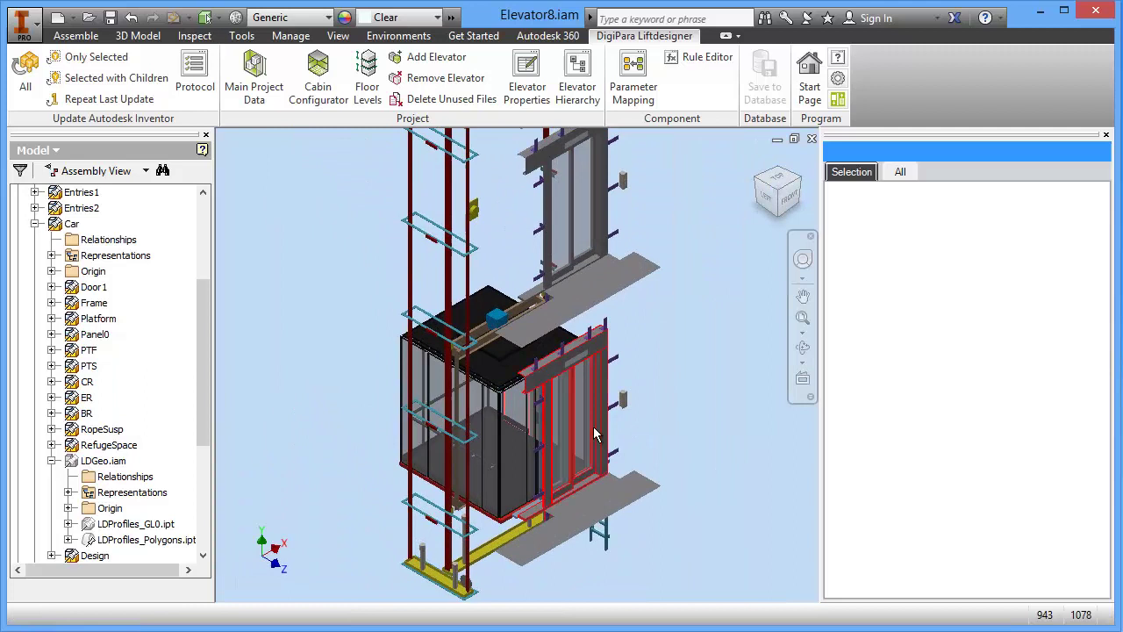
scroll(550, 453, "down", 2)
middle_click_drag(549, 453, 584, 396)
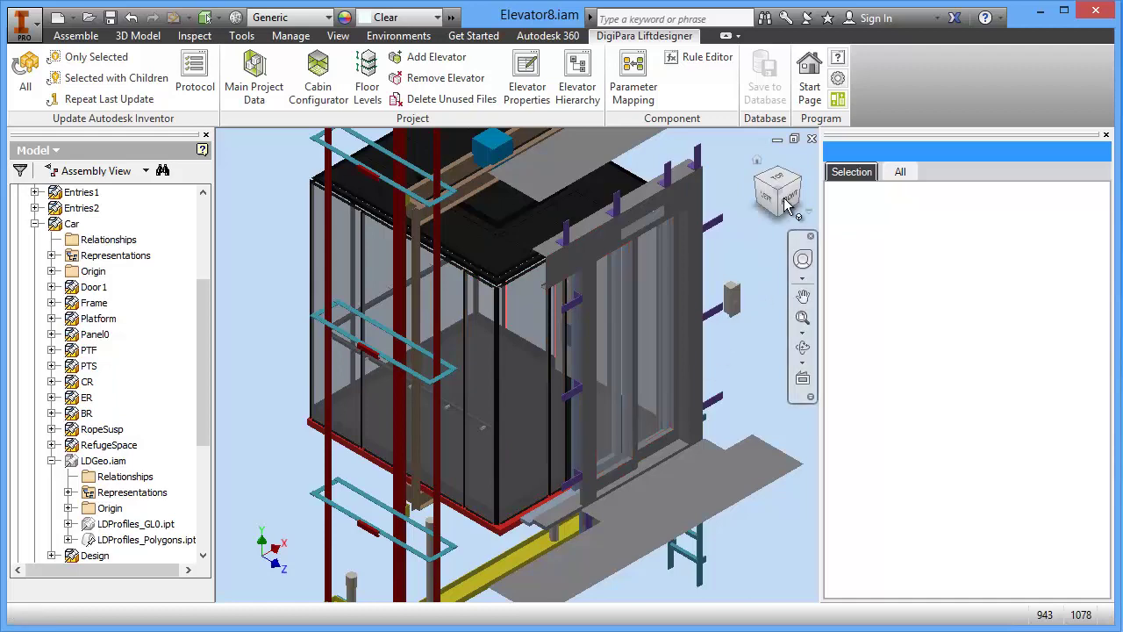
Step: Pan the elevator model into view and relaunch the Cabin Configurator for the car design
right_click(587, 398)
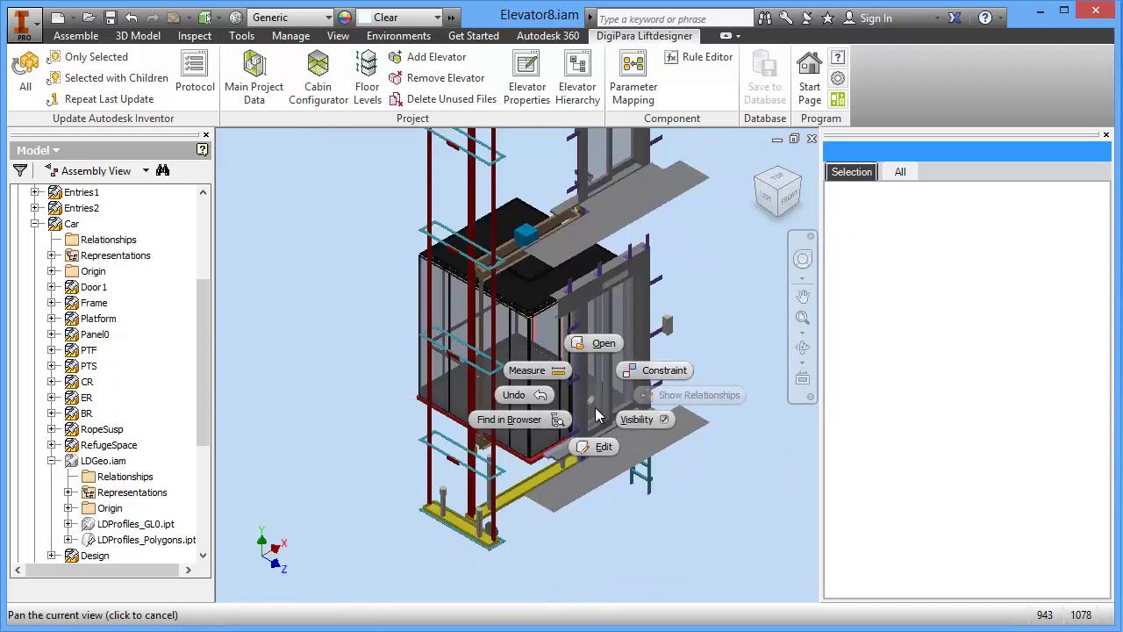
mouse_move(586, 398)
middle_mouse_down()
mouse_move(646, 511)
mouse_move(555, 362)
mouse_move(565, 381)
middle_mouse_up()
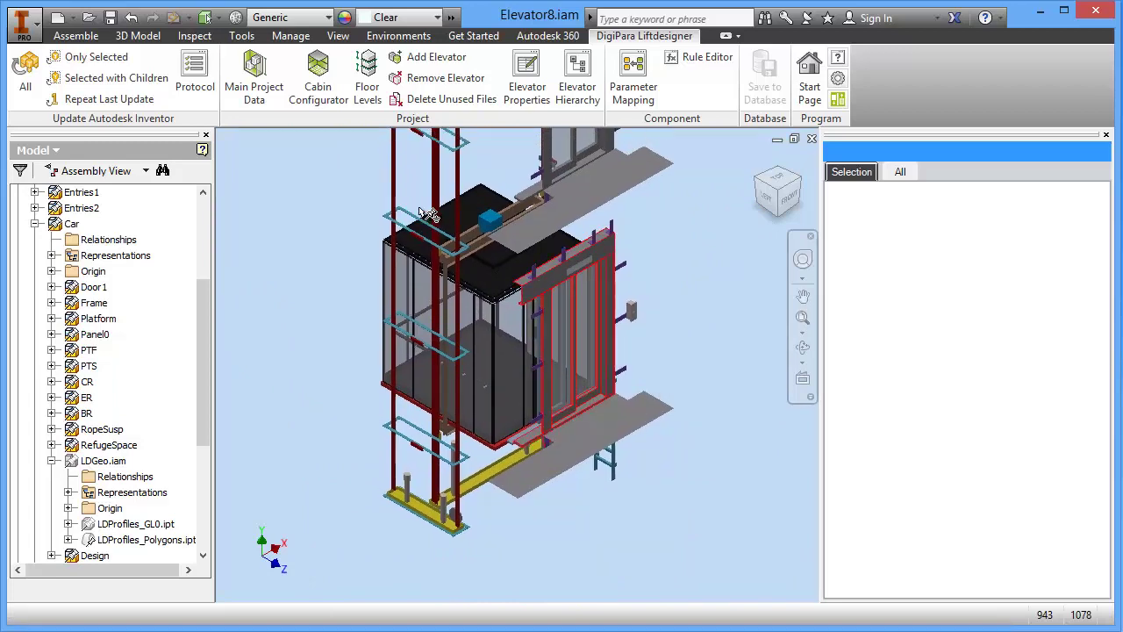
left_click(327, 80)
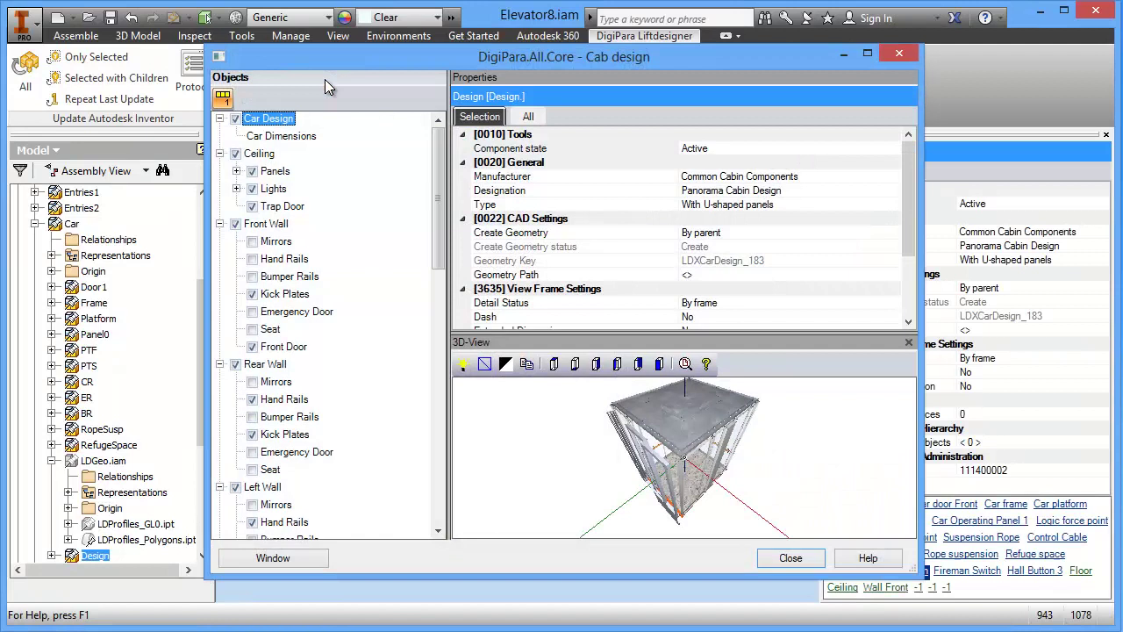
Step: Select the Right Wall and switch the cab preview to a black background
left_click_drag(440, 222, 448, 356)
left_click(267, 241)
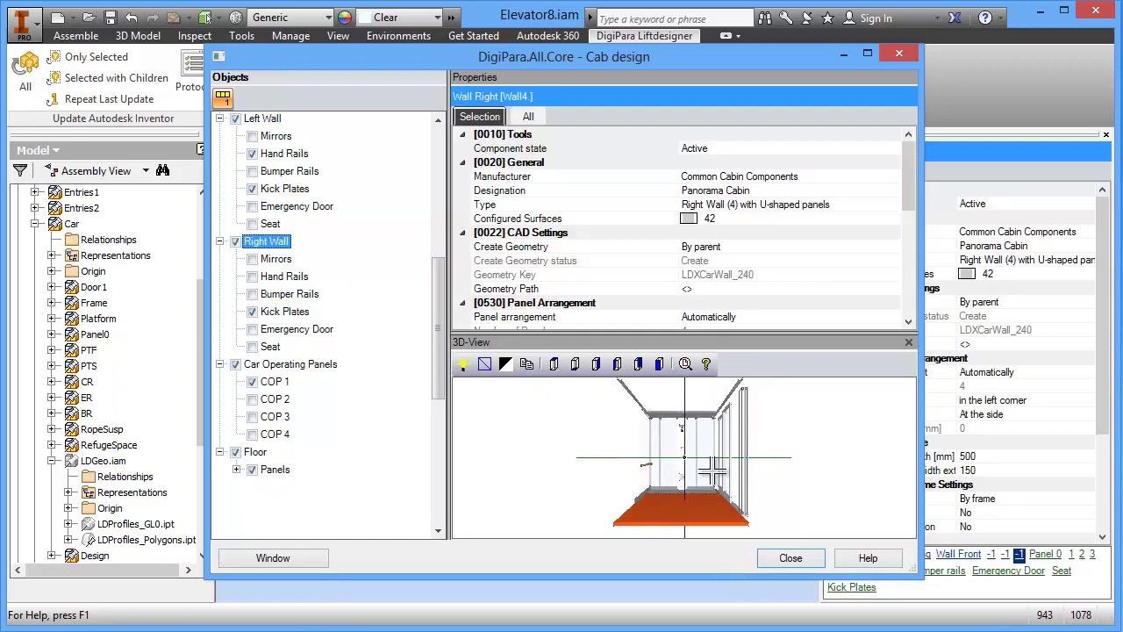
left_click(507, 365)
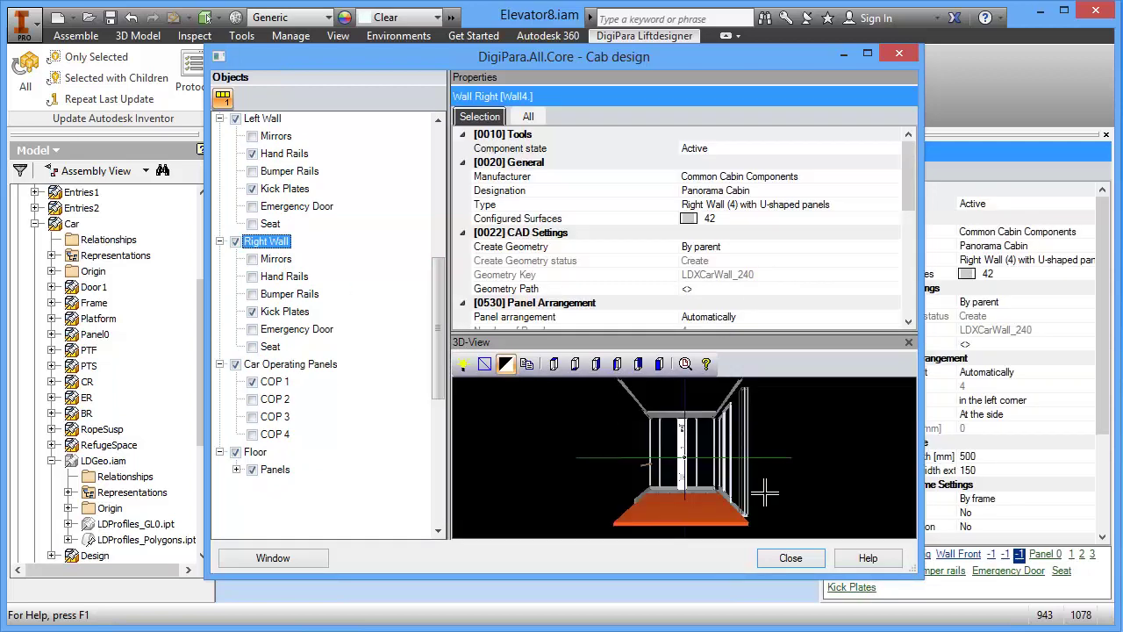
scroll(720, 457, "up", 2)
scroll(709, 469, "up", 2)
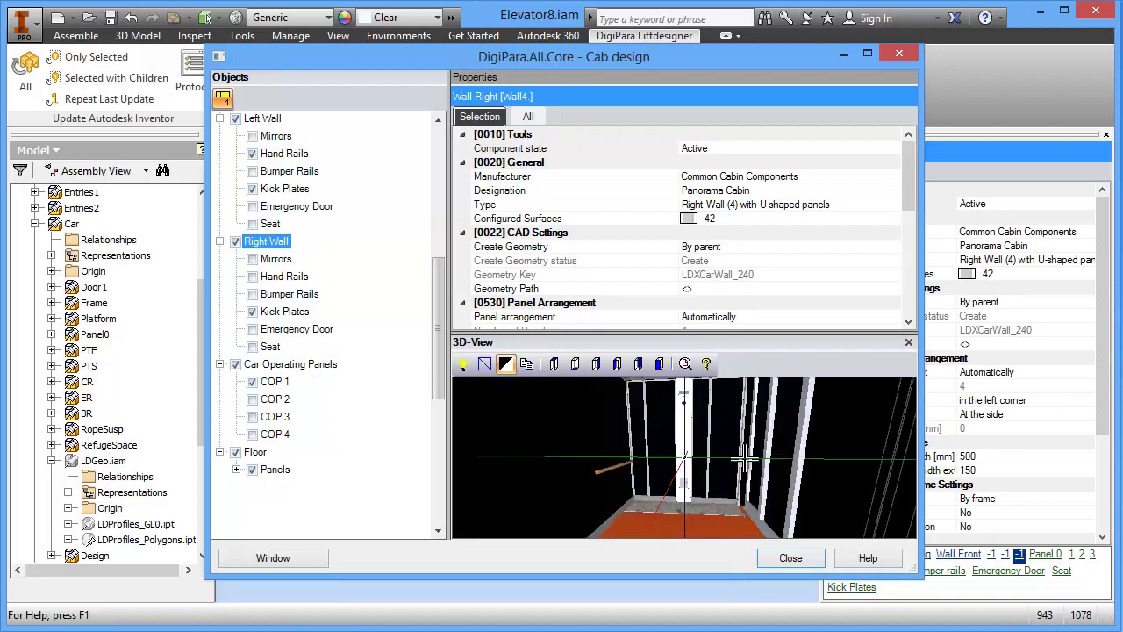
scroll(733, 474, "up", 2)
scroll(728, 482, "up", 2)
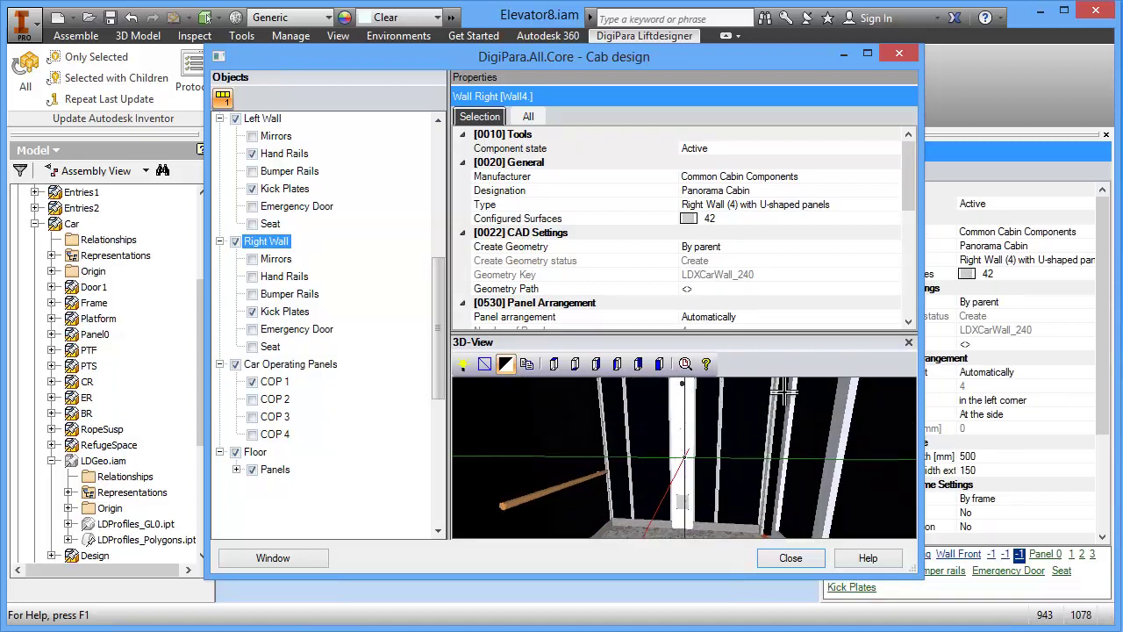
Step: Set the right wall's Default Panel Width to 250 mm
left_click_drag(909, 193, 908, 258)
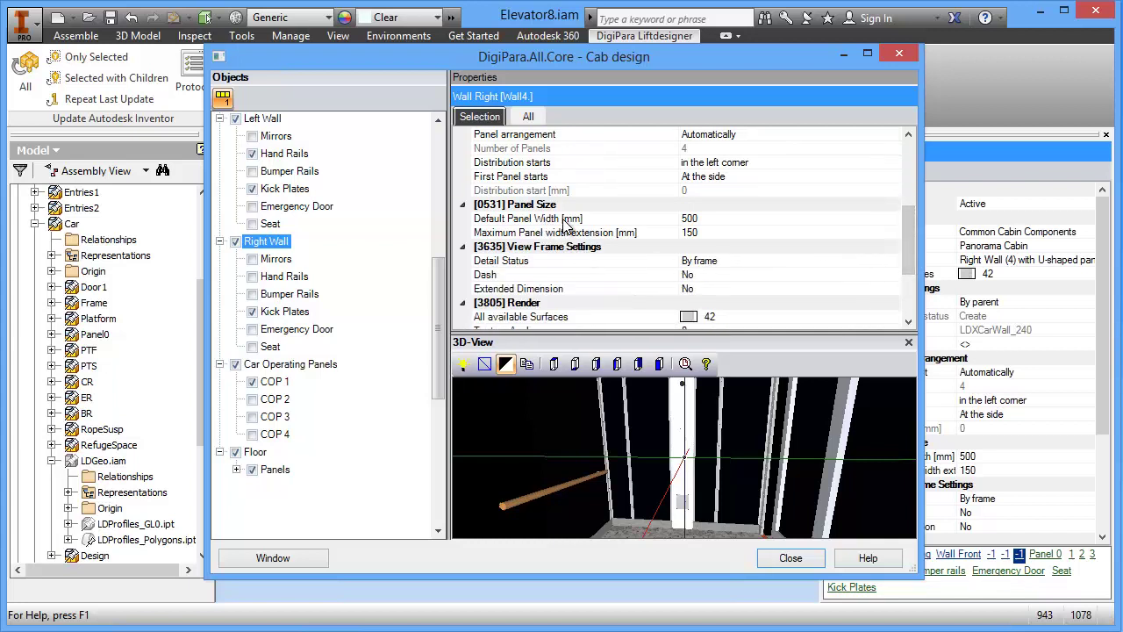
left_click(713, 219)
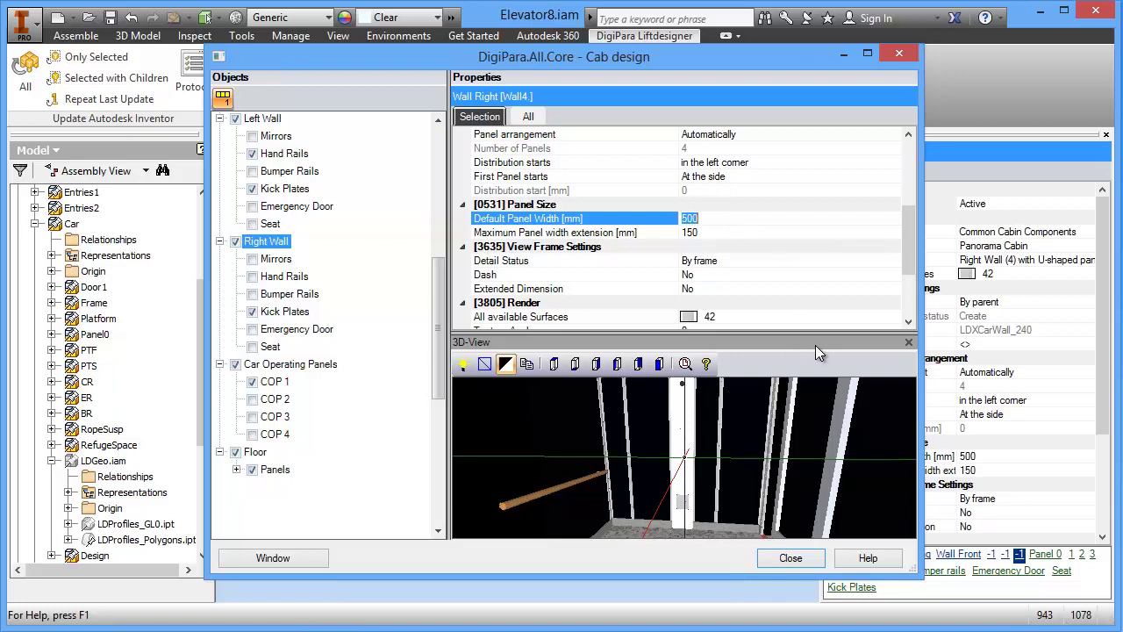
type("250")
left_click(731, 231)
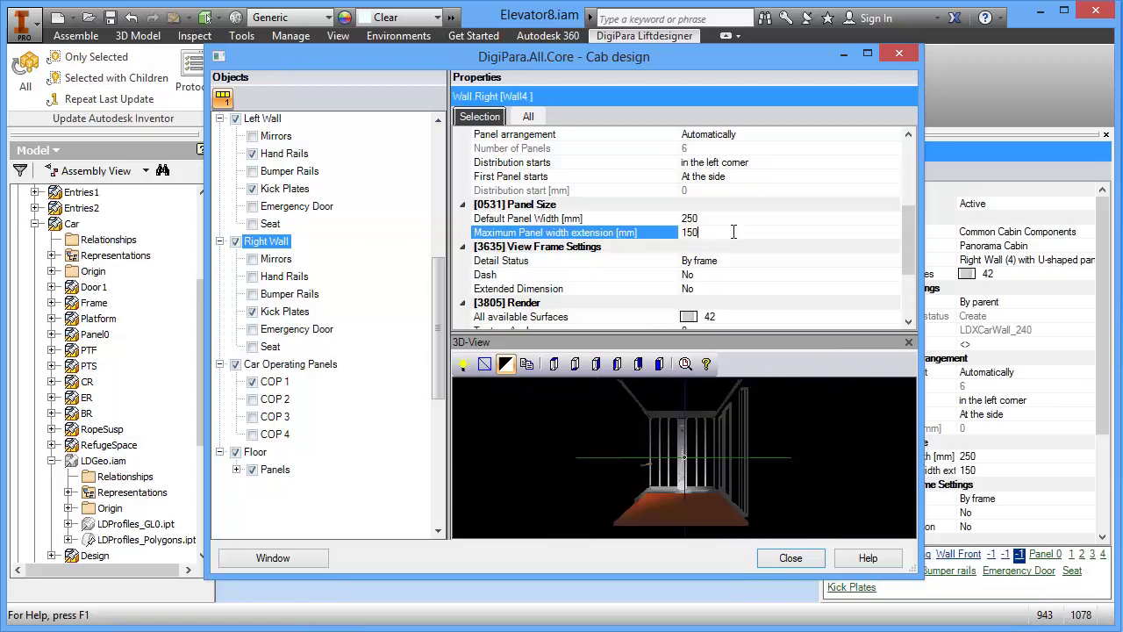
Step: Light up the preview scene and rotate and zoom into the cabin interior
left_click(463, 363)
left_click_drag(715, 451, 693, 483)
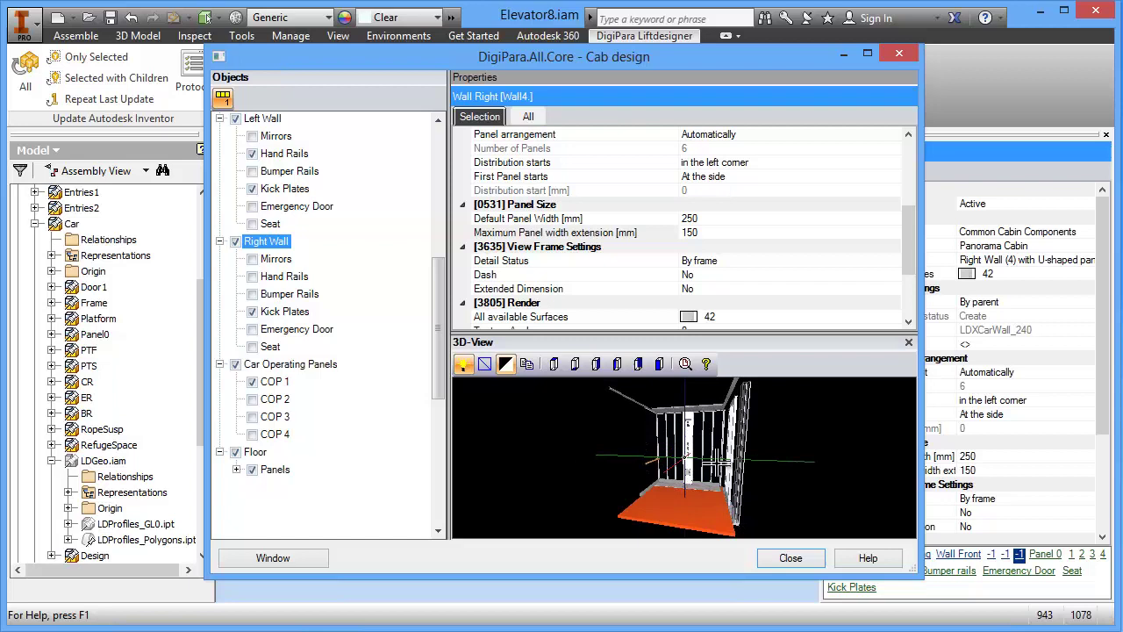
scroll(693, 483, "up", 2)
scroll(760, 489, "up", 2)
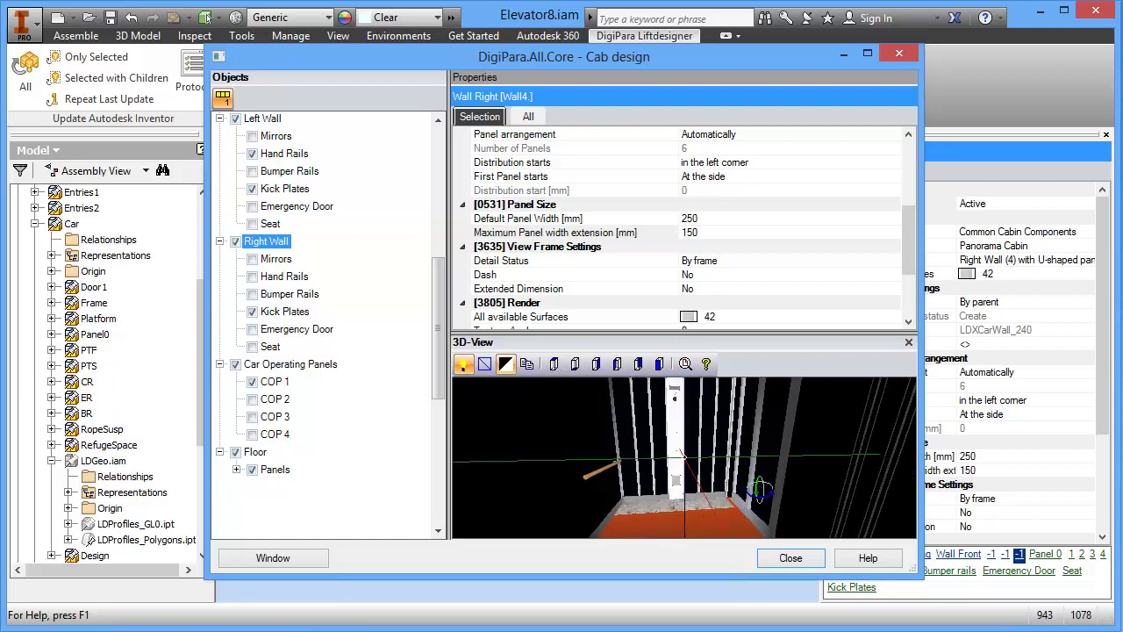
scroll(760, 488, "up", 2)
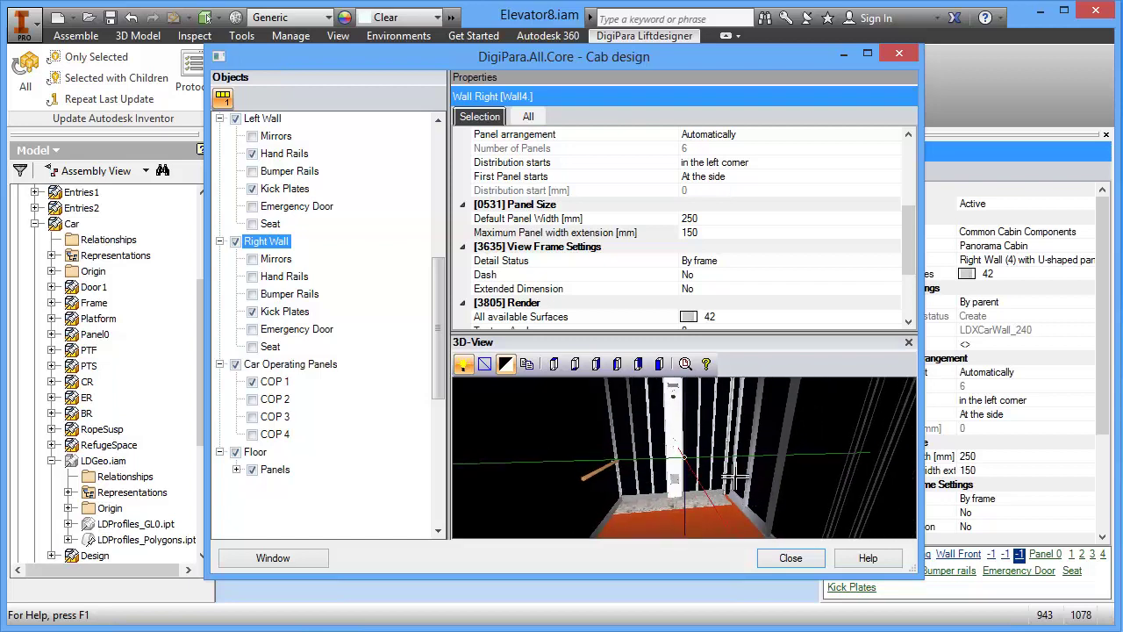
scroll(717, 452, "up", 1)
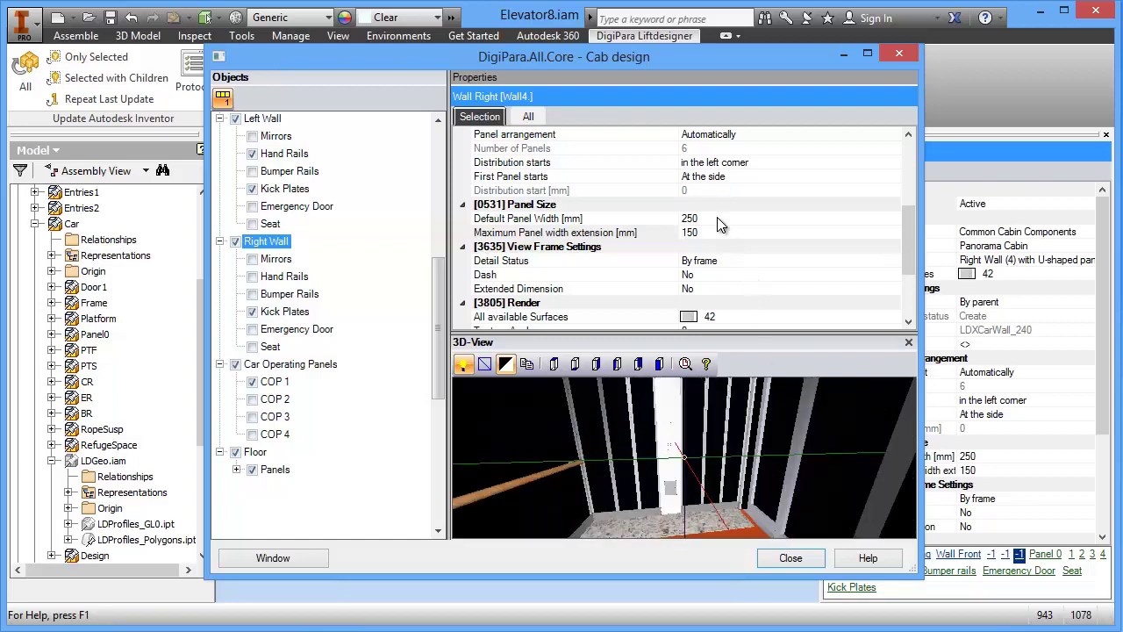
Step: Set the right wall's Default Panel Width back to 500 mm
left_click(726, 219)
type("500")
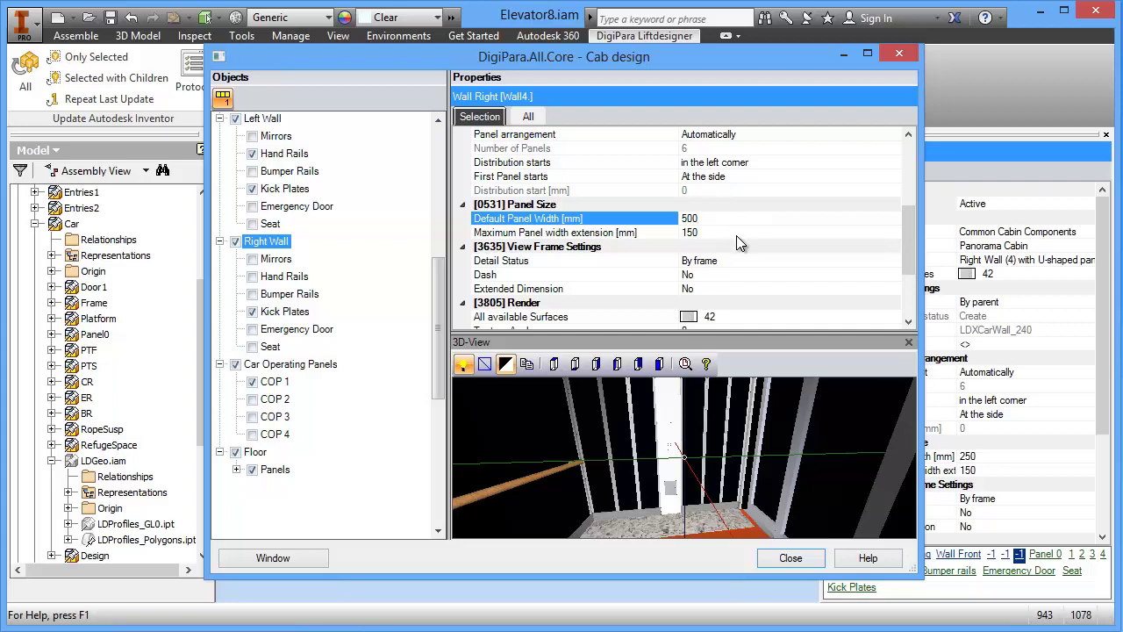
left_click(728, 234)
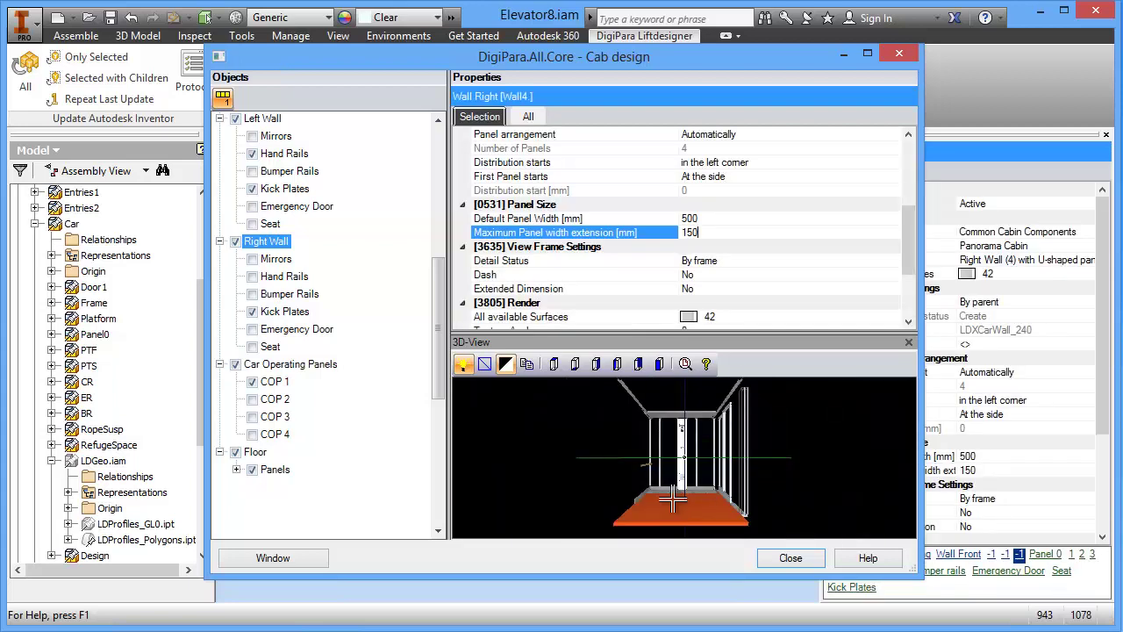
left_click(707, 463)
scroll(702, 456, "down", 1)
scroll(702, 454, "down", 1)
scroll(702, 454, "down", 2)
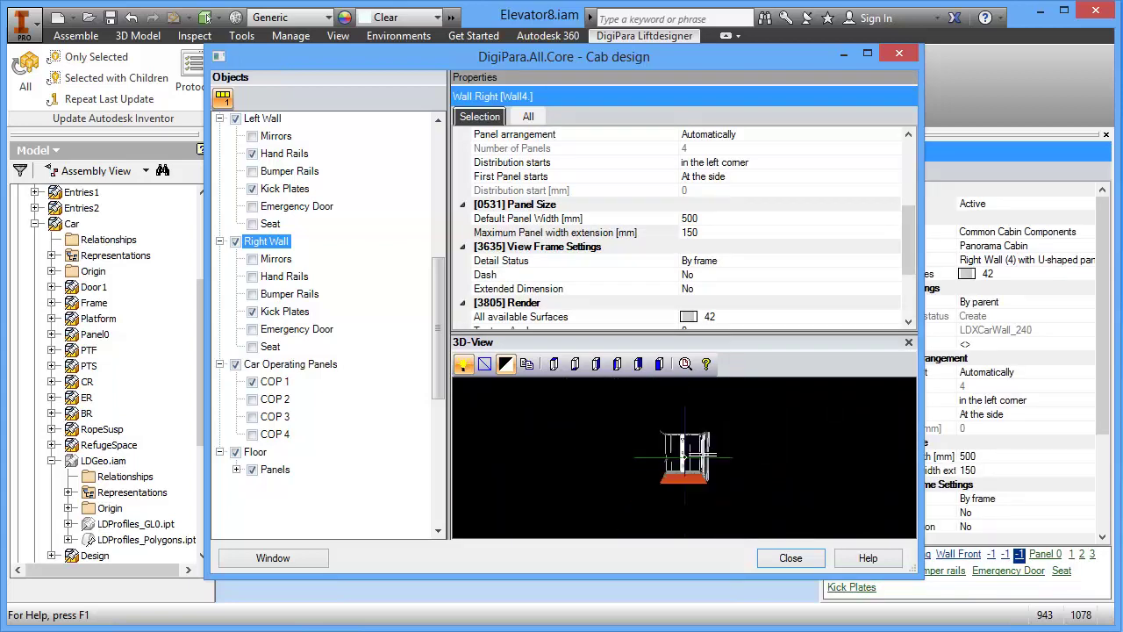
scroll(706, 453, "up", 3)
scroll(699, 494, "up", 1)
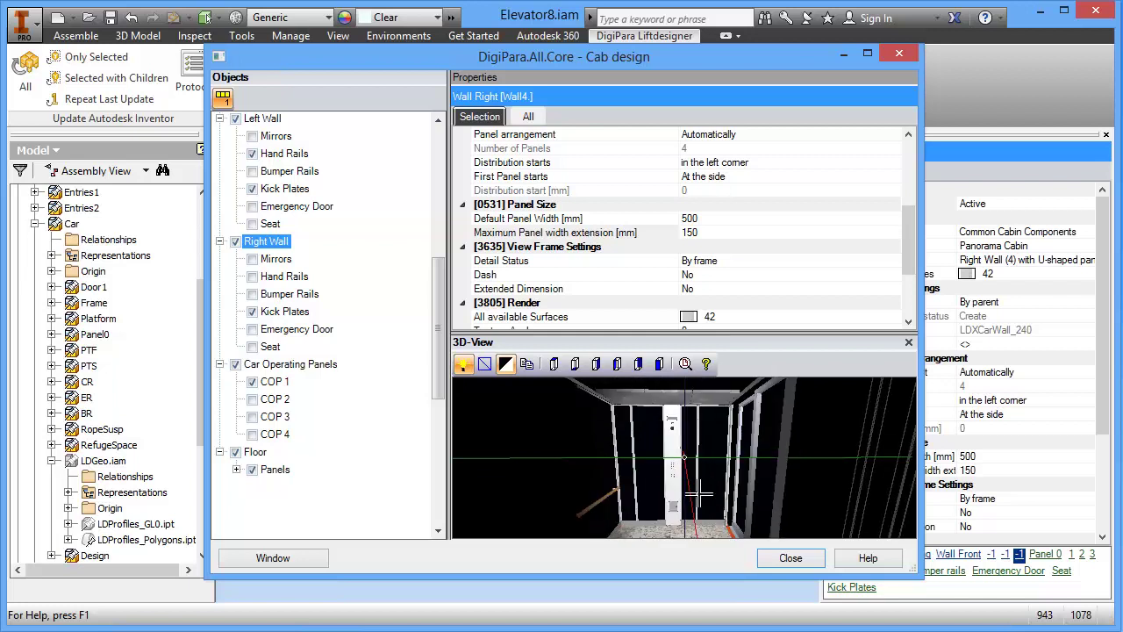
scroll(720, 465, "up", 1)
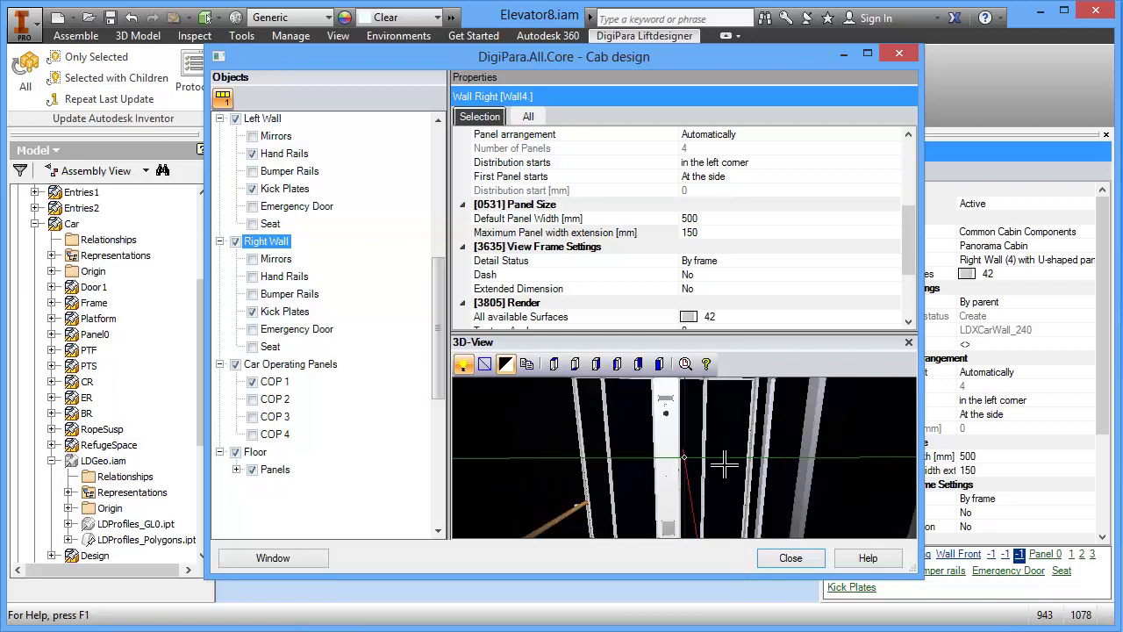
Step: Make the panel distribution start 'at COP', then orbit the cab preview to view it from above
left_click(787, 162)
left_click_drag(908, 242, 911, 227)
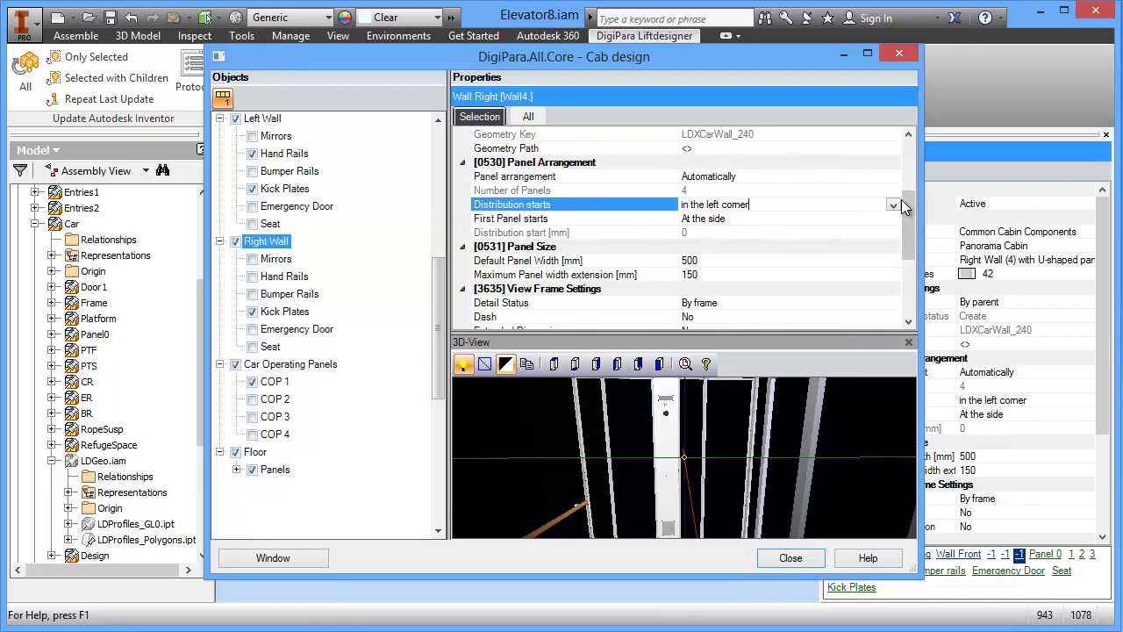
left_click(894, 204)
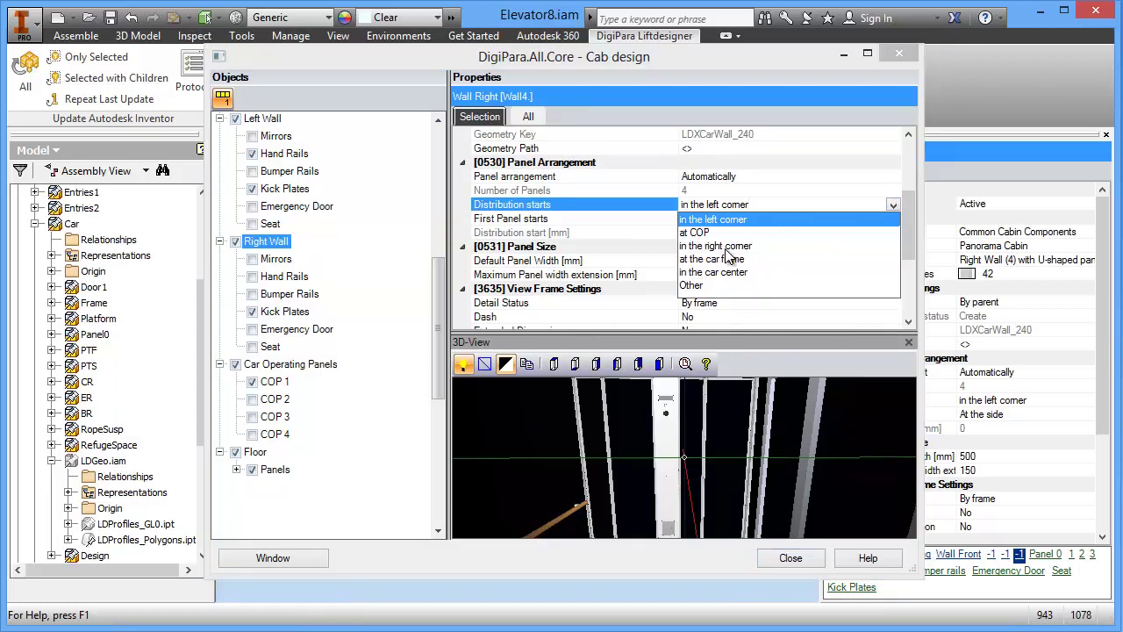
left_click(700, 233)
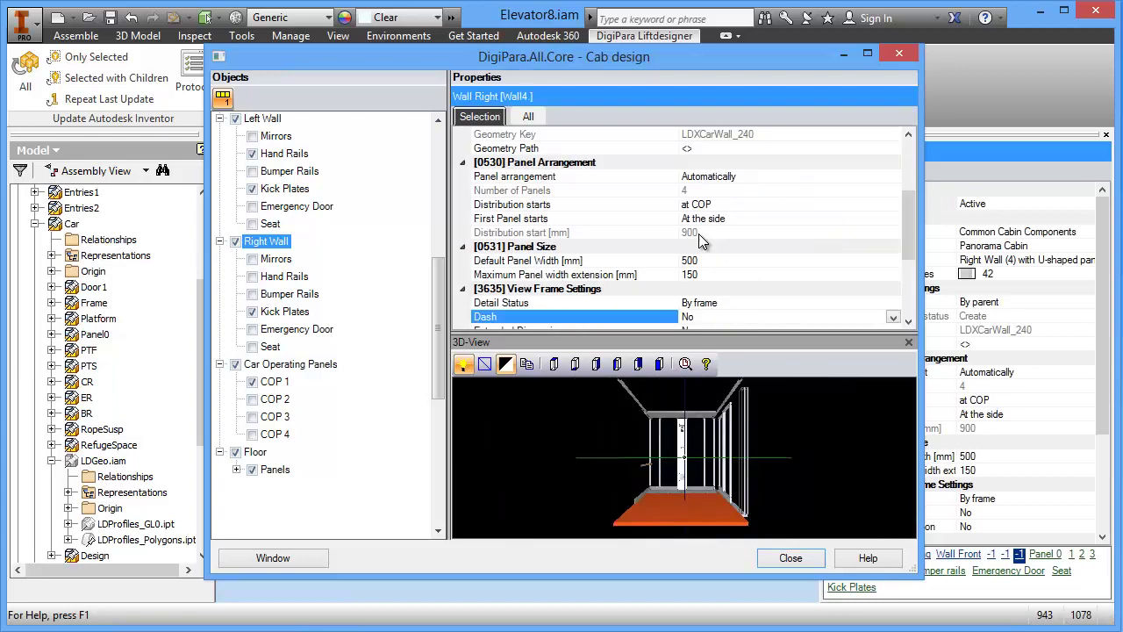
scroll(683, 472, "down", 2)
scroll(683, 472, "up", 2)
left_click(683, 472)
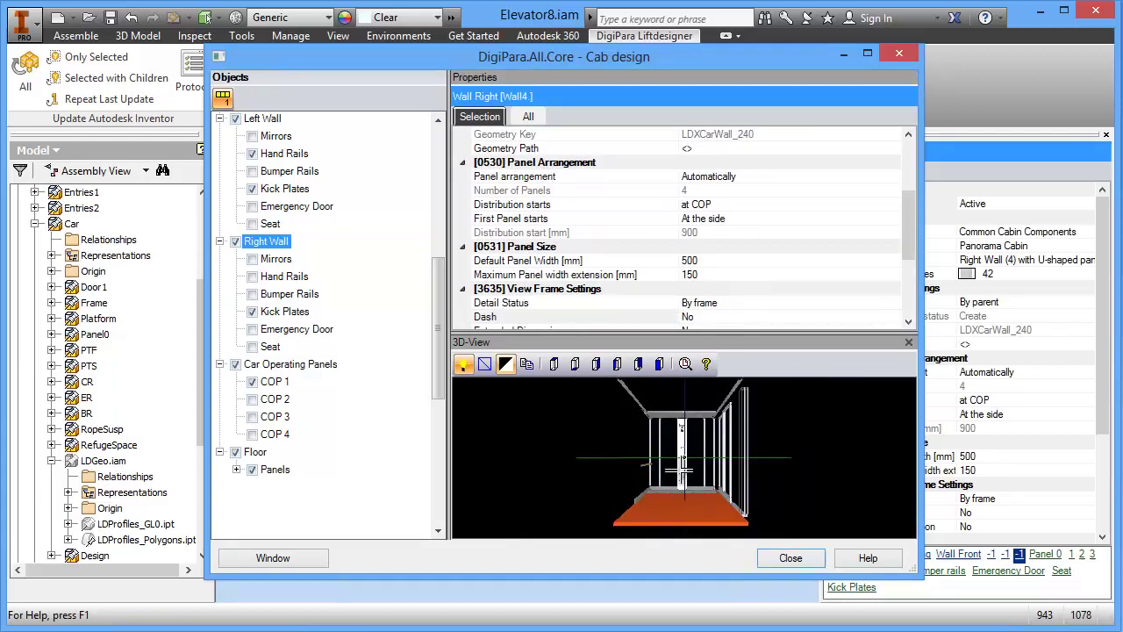
scroll(683, 472, "up", 3)
mouse_move(689, 472)
middle_mouse_down()
mouse_move(690, 524)
mouse_move(700, 476)
middle_mouse_up()
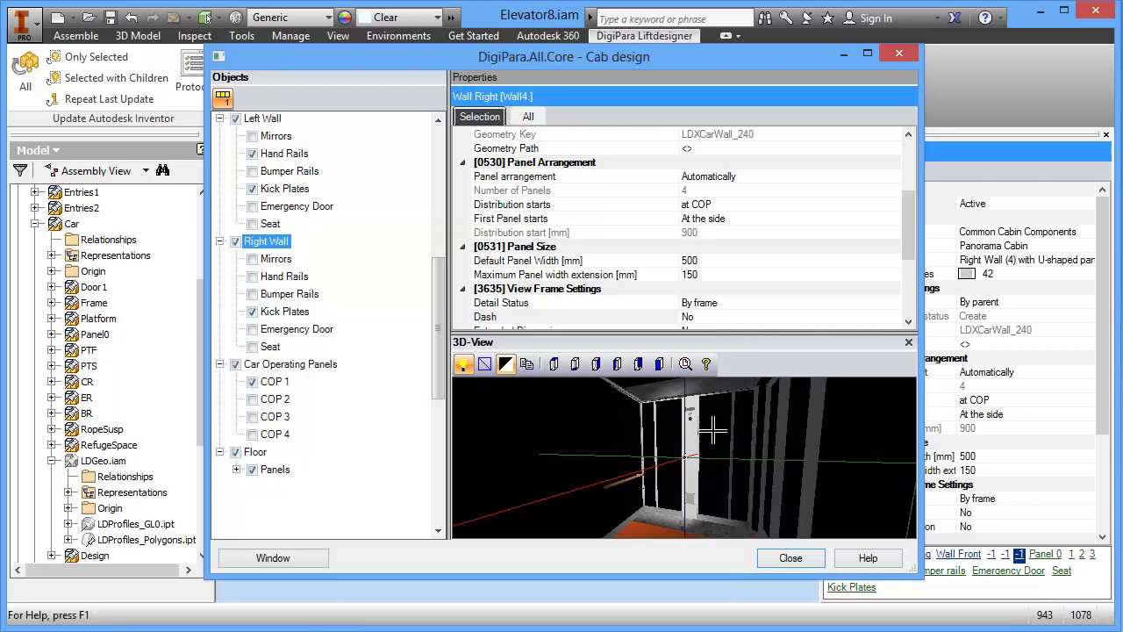
Step: Close the Cab design window and update the whole Inventor model with All
left_click(790, 558)
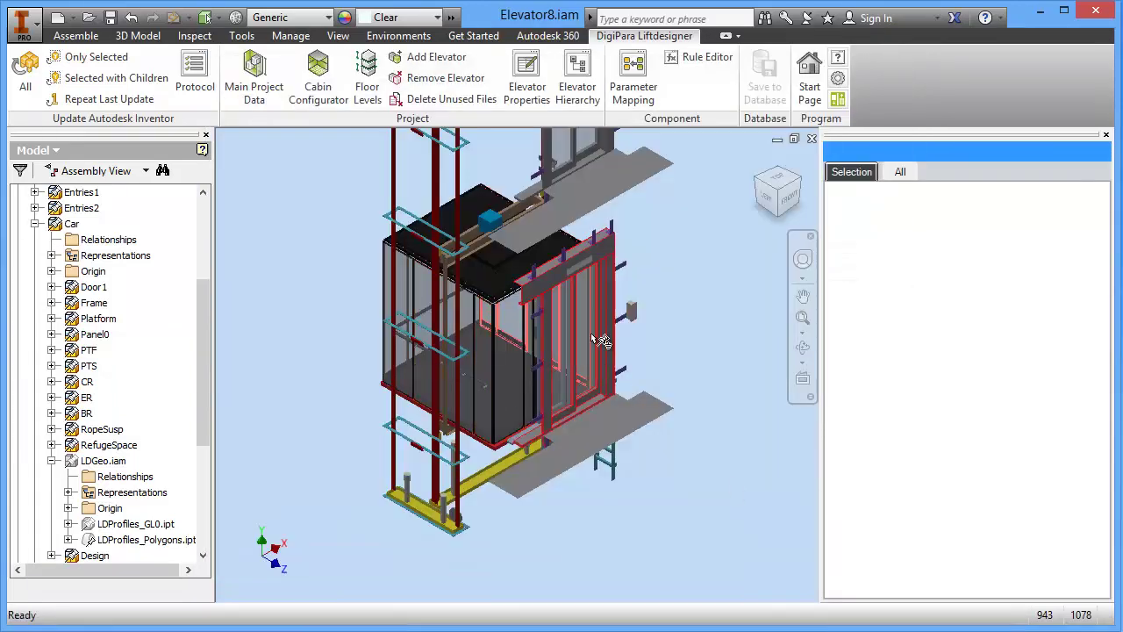
left_click(25, 75)
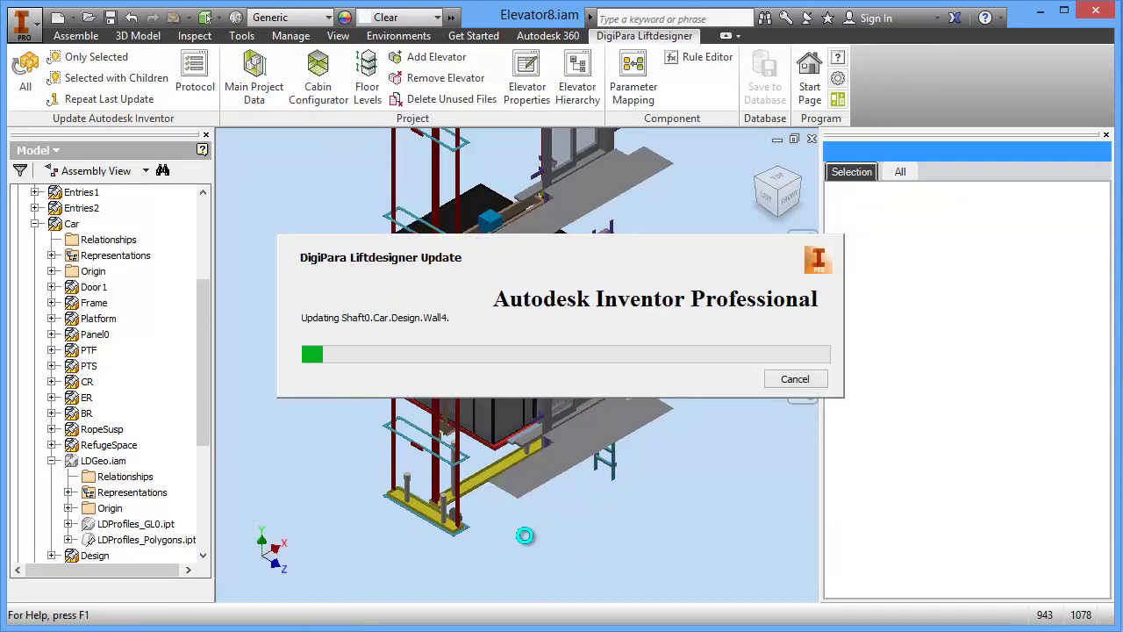